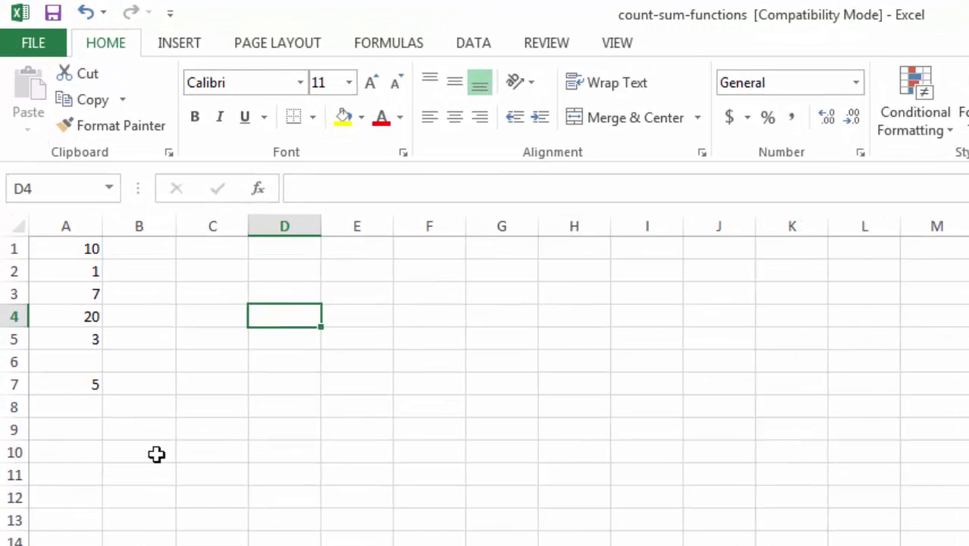
Enter =SUM(A1:A5) in B7 to total the numbers in A1:A5 as 41.
{"action": "left_click", "coordinate": [90, 248]}
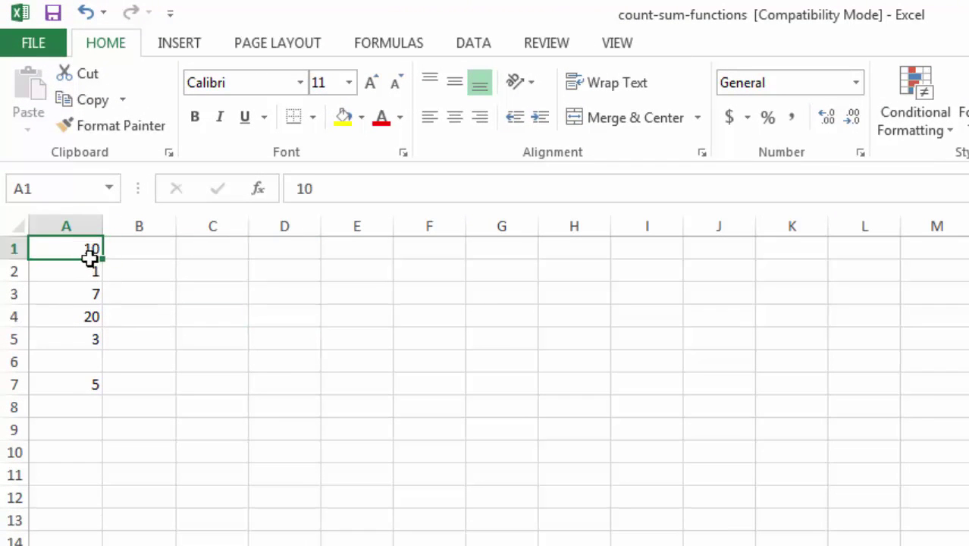
{"action": "left_click_drag", "start_coordinate": [90, 249], "coordinate": [100, 339]}
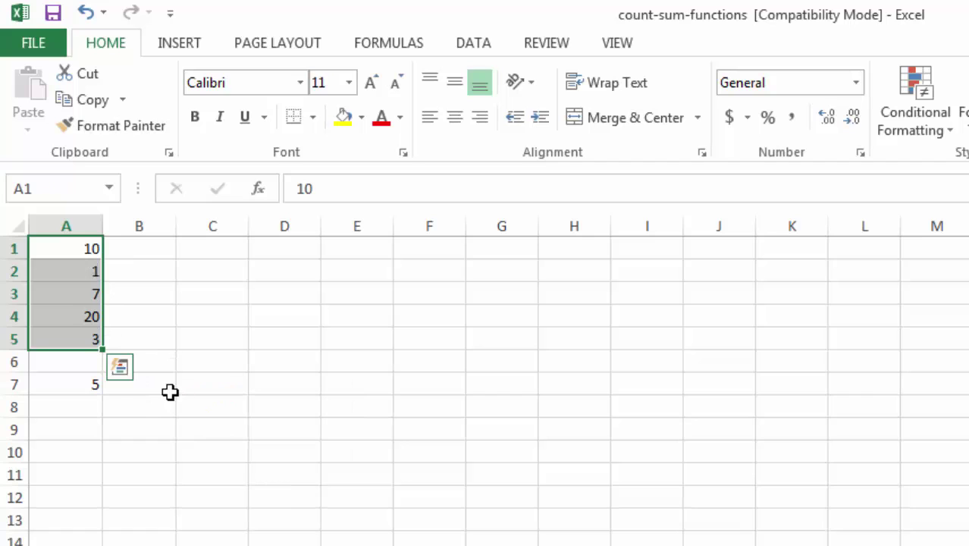
{"action": "left_click", "coordinate": [168, 385]}
{"action": "double_click", "coordinate": [160, 387]}
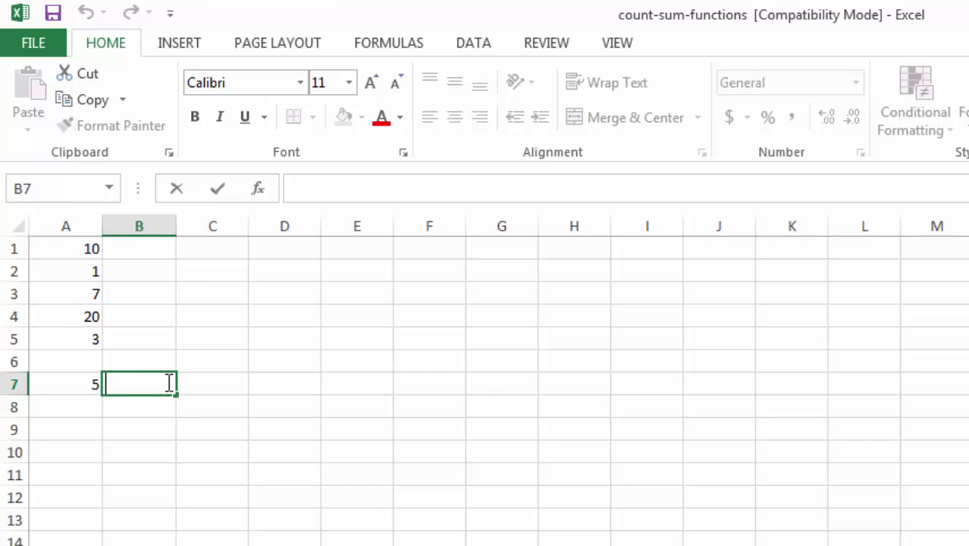
{"action": "type", "text": "="}
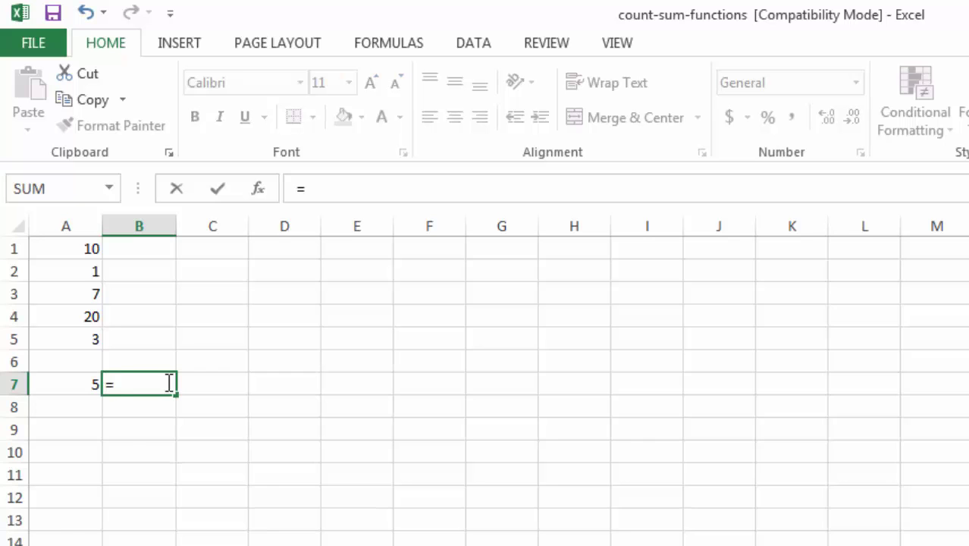
{"action": "type", "text": "SUM("}
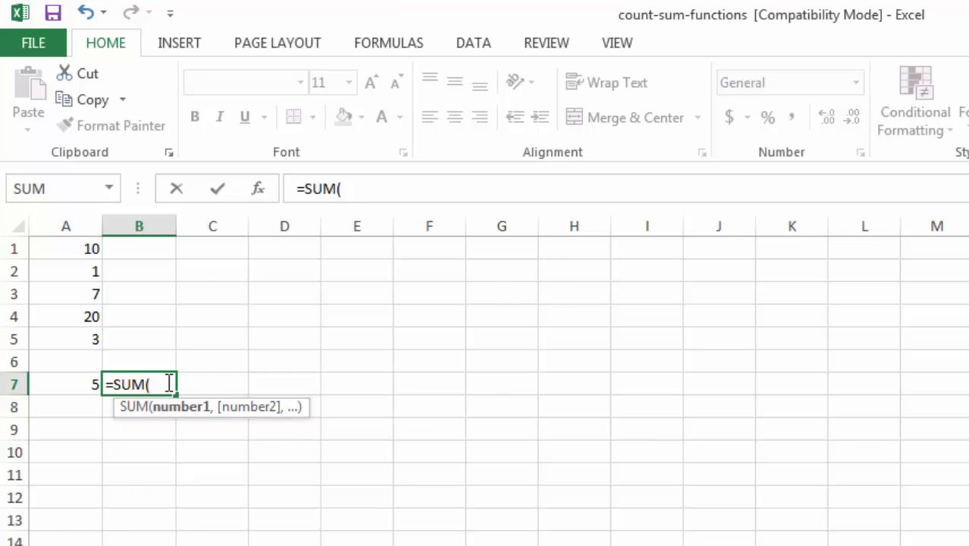
{"action": "type", "text": "A"}
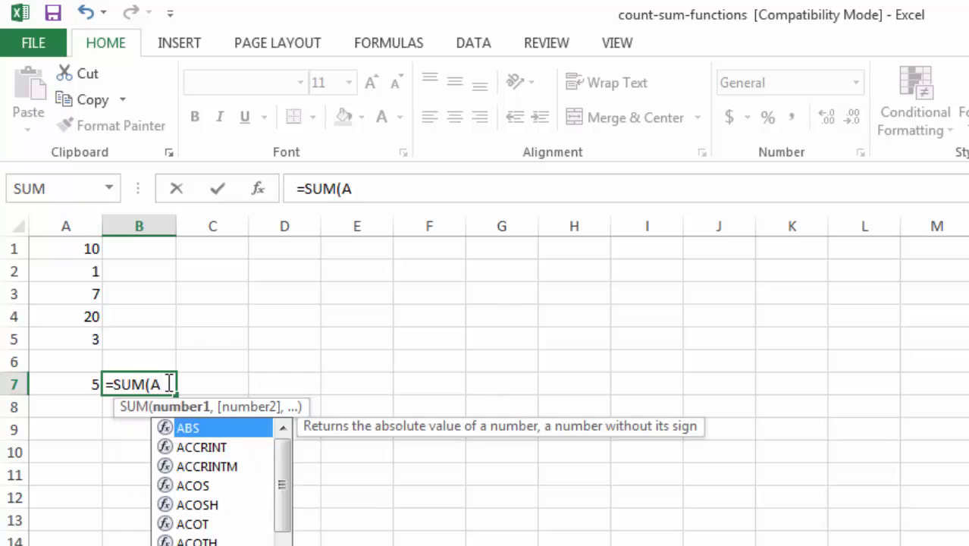
{"action": "type", "text": "1:A5"}
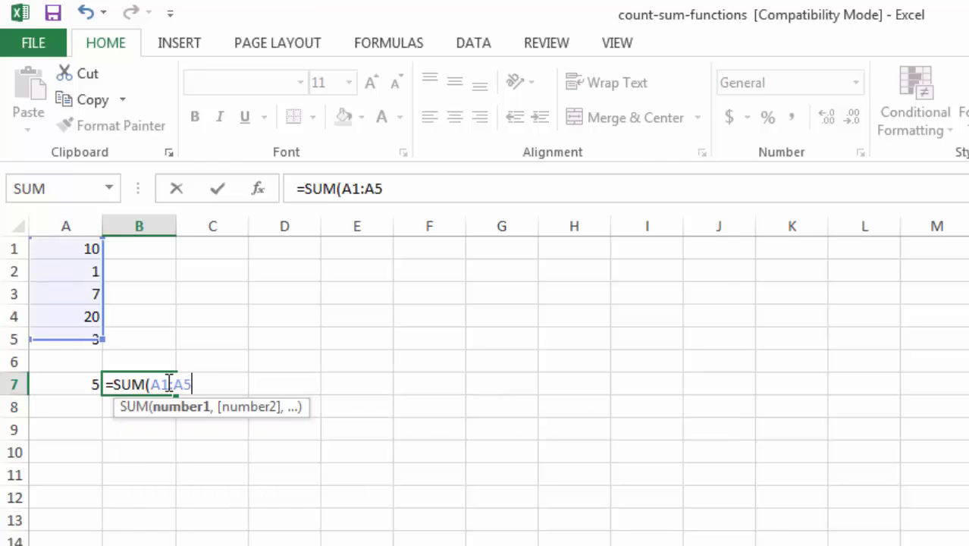
{"action": "type", "text": ")"}
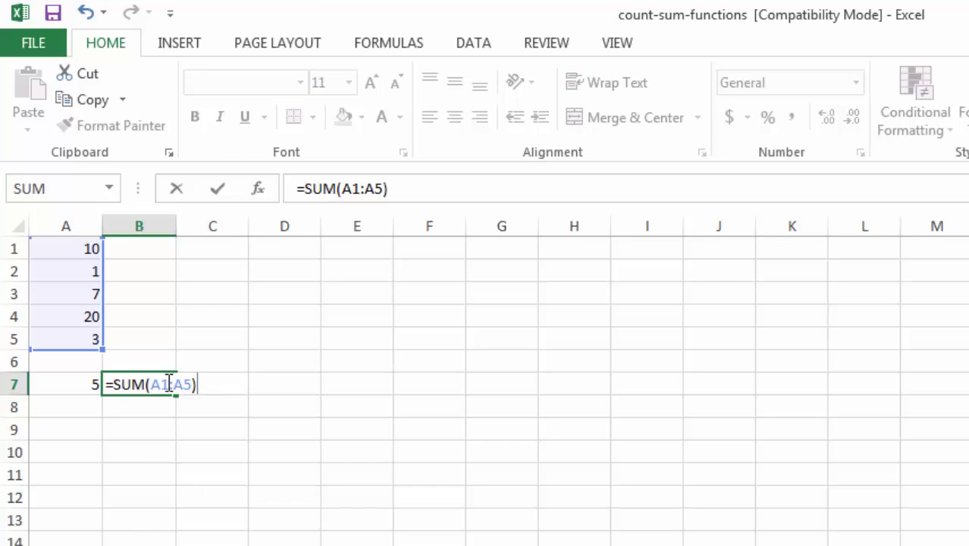
{"action": "key", "text": "Return"}
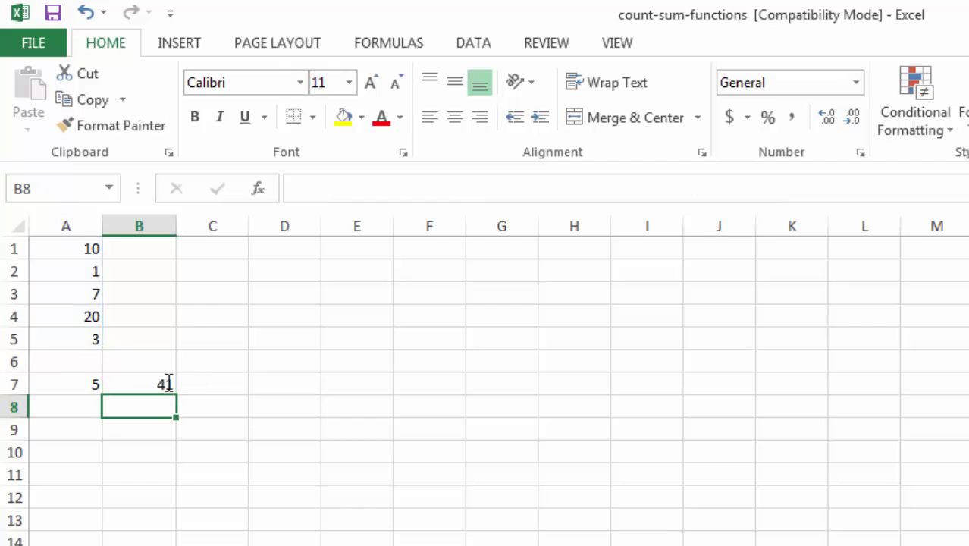
Replace SUM with COUNT in B7's formula so =COUNT(A1:A5) shows 5.
{"action": "left_click", "coordinate": [158, 385]}
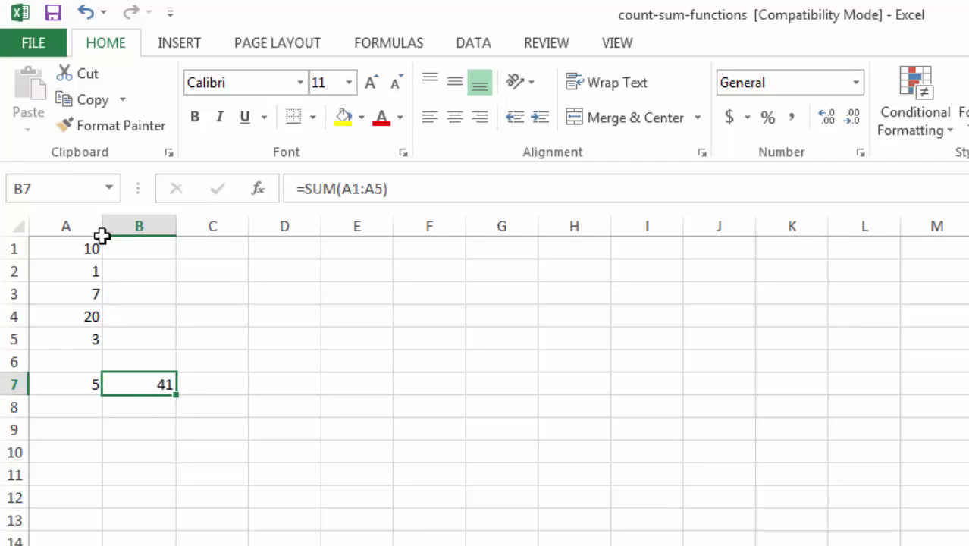
{"action": "double_click", "coordinate": [162, 382]}
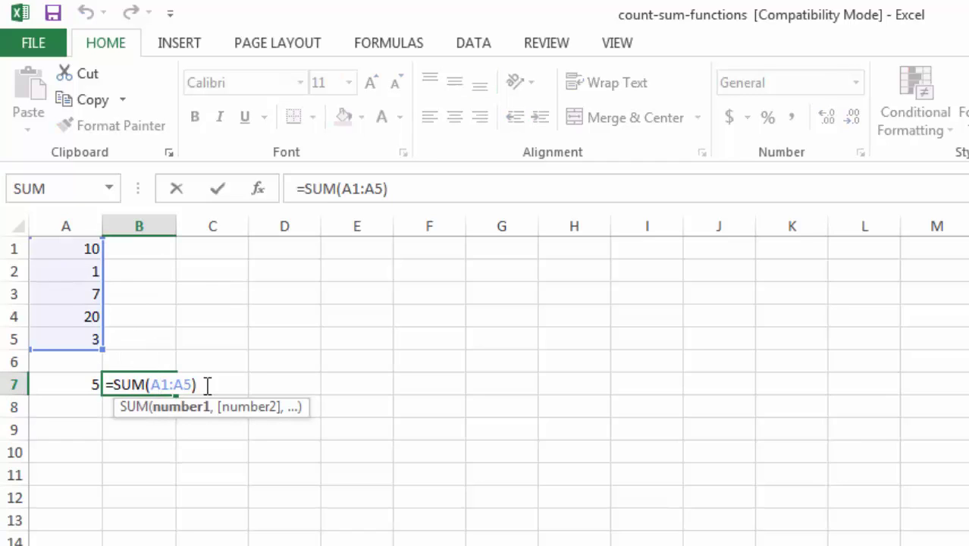
{"action": "left_click_drag", "start_coordinate": [144, 383], "coordinate": [114, 384]}
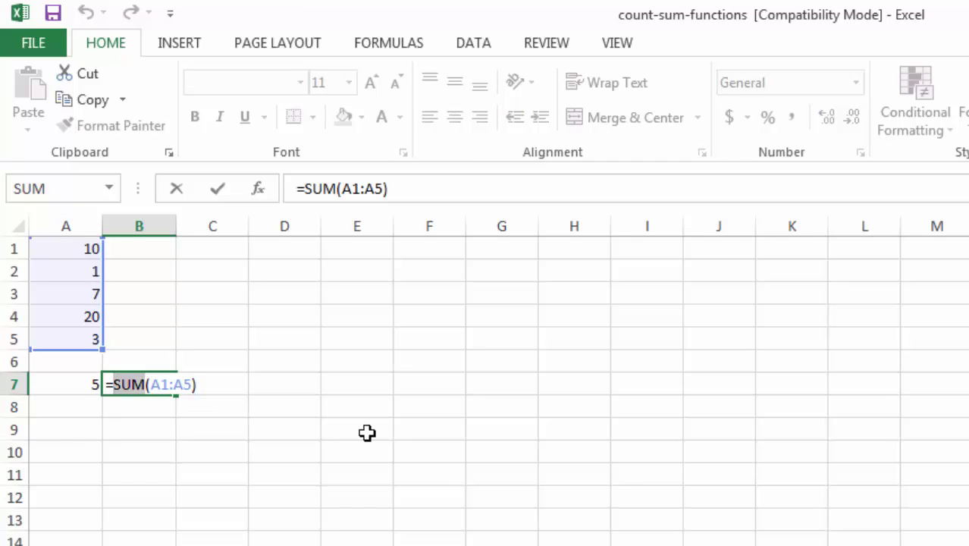
{"action": "type", "text": "count"}
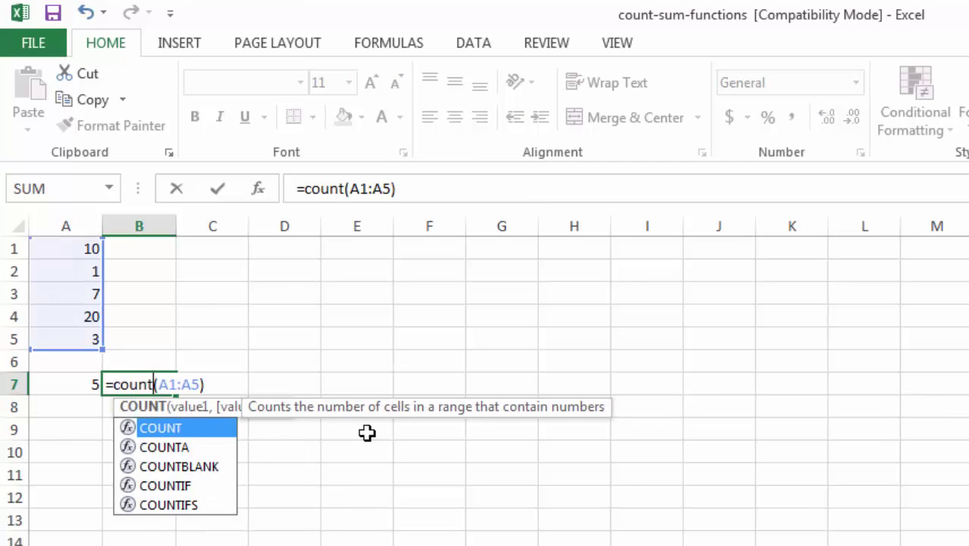
{"action": "key", "text": "Return"}
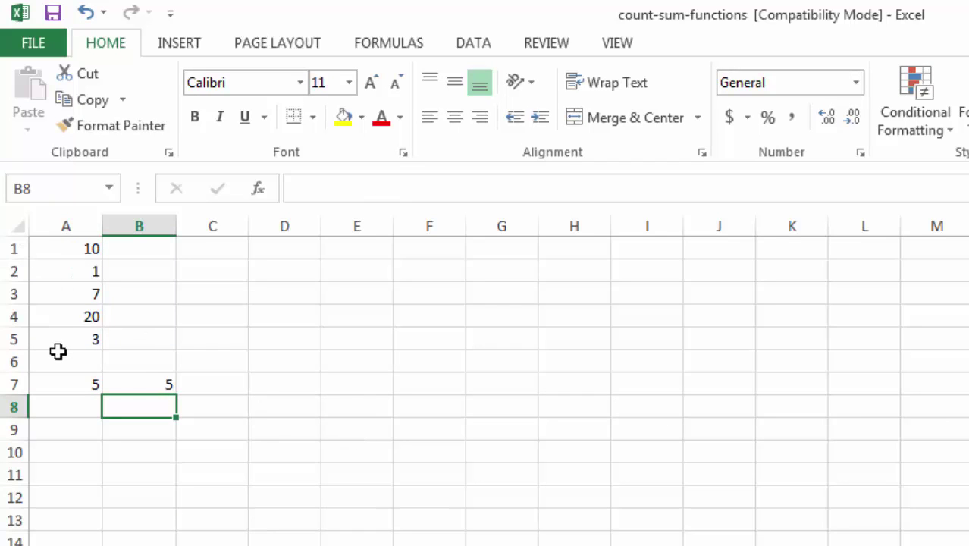
Select B7's count result, then move to the empty cell B6.
{"action": "left_click", "coordinate": [163, 381]}
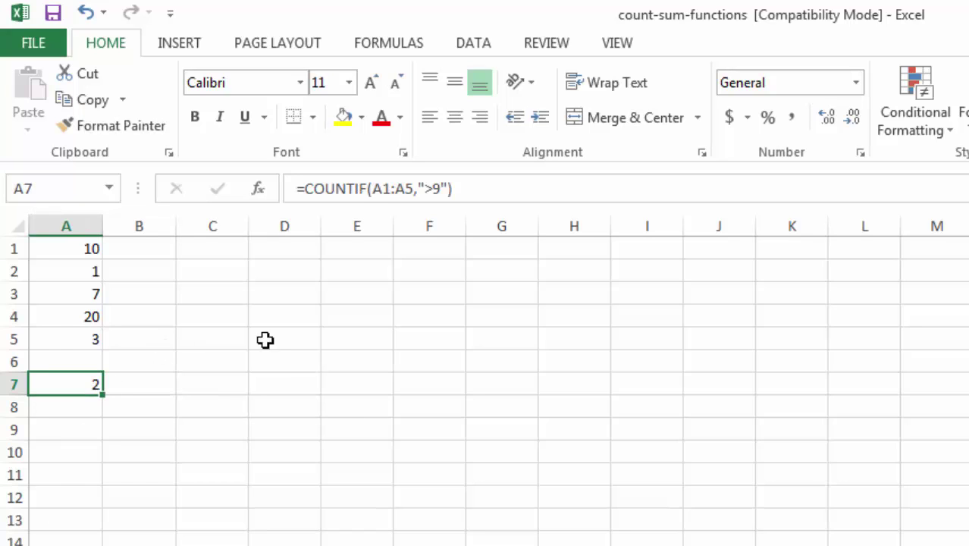
{"action": "left_click", "coordinate": [137, 367]}
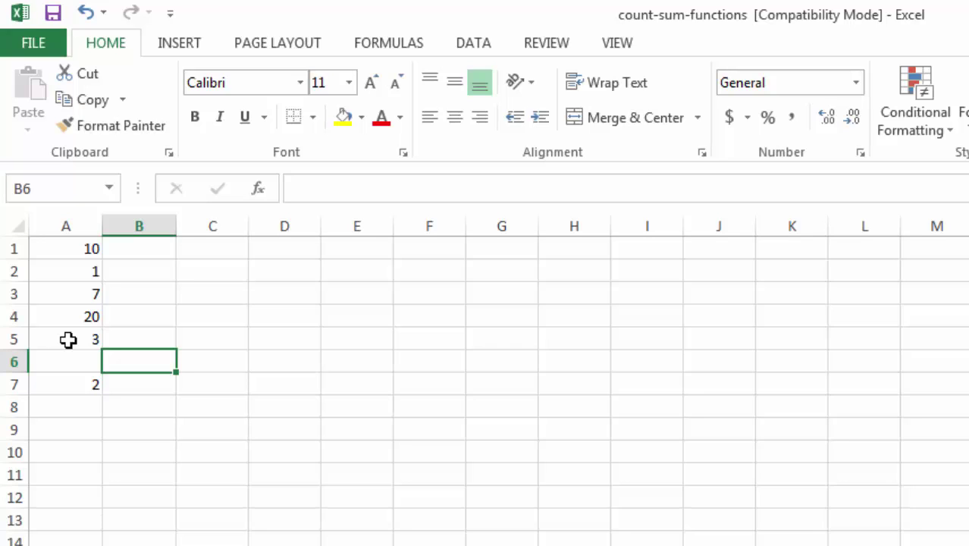
Enter =COUNTIF(A1:A5,">8") in B6, then check the values 20 in A4 and 10 in A1.
{"action": "double_click", "coordinate": [153, 366]}
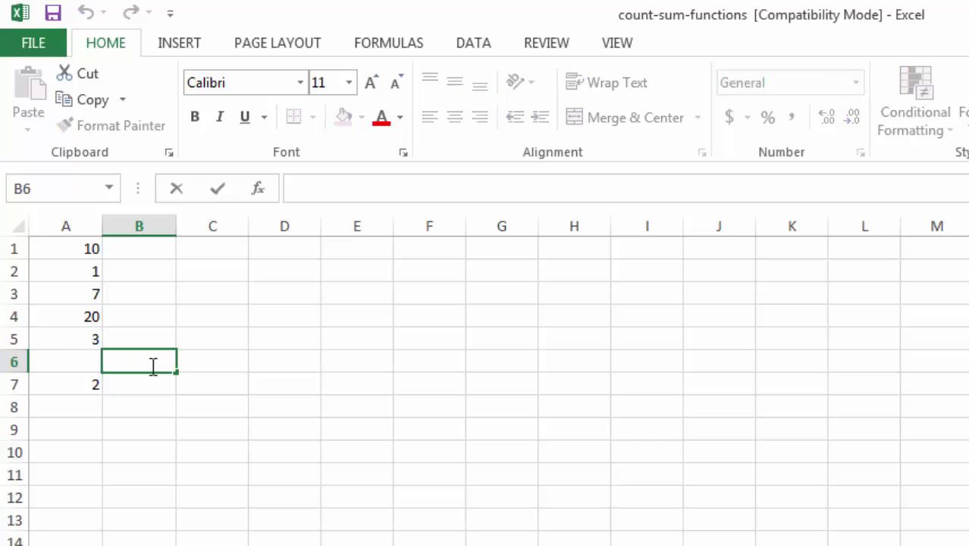
{"action": "type", "text": "="}
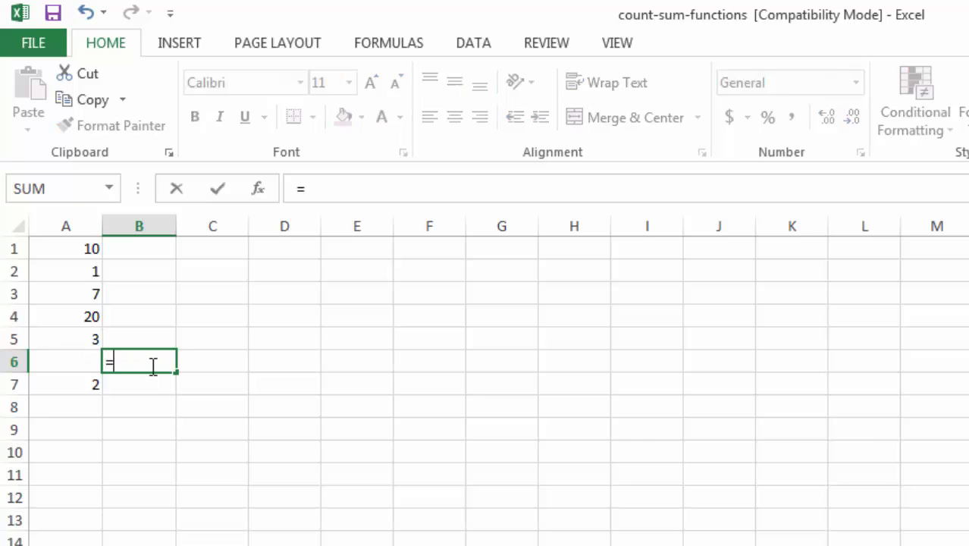
{"action": "type", "text": "COUNT"}
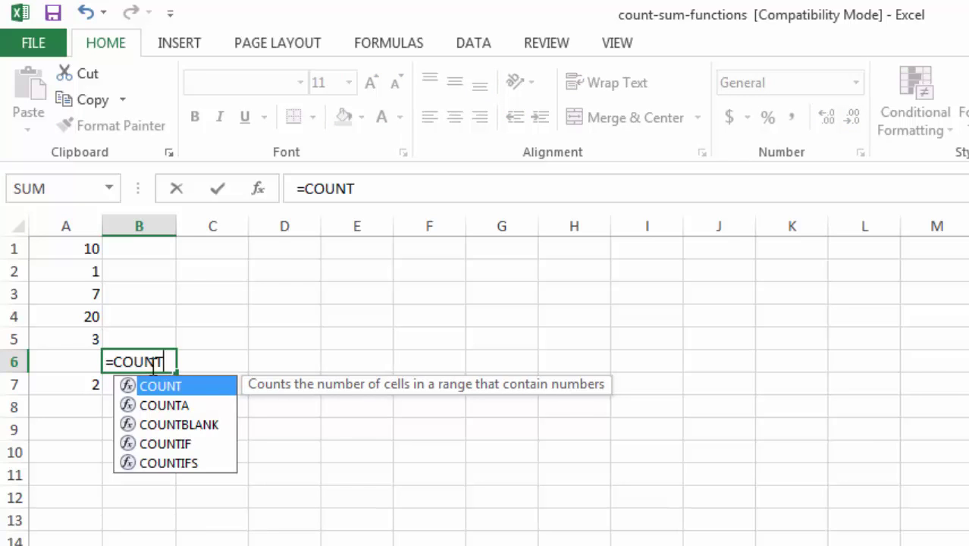
{"action": "type", "text": "IF("}
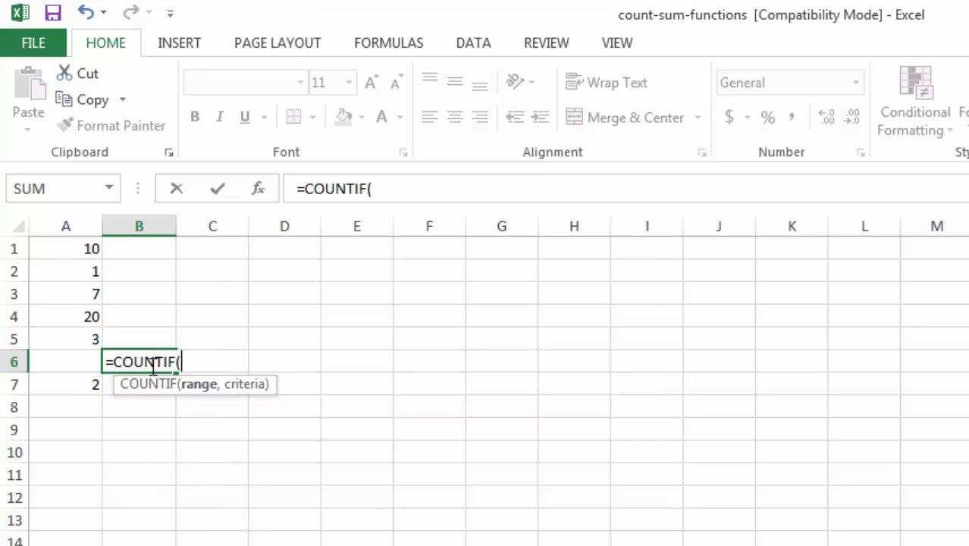
{"action": "type", "text": "A1"}
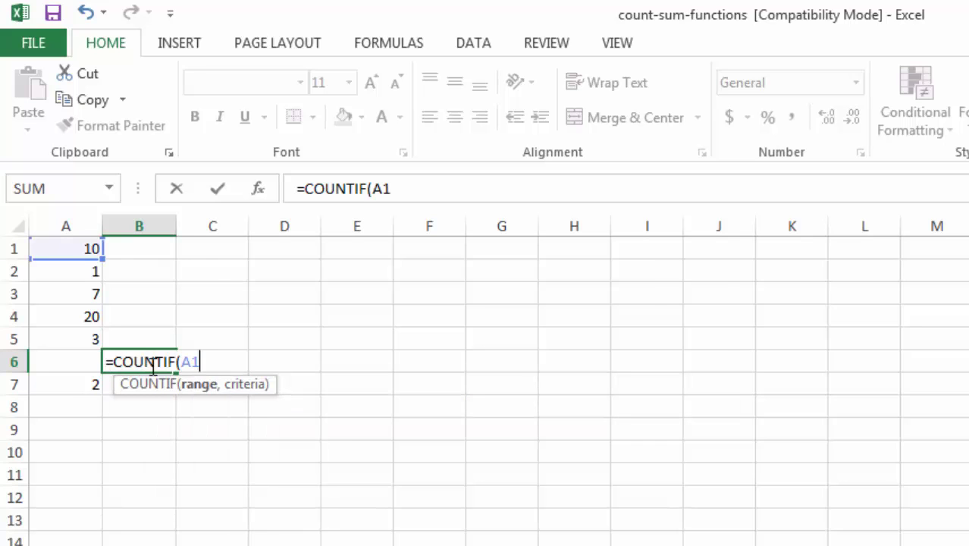
{"action": "type", "text": ":A5"}
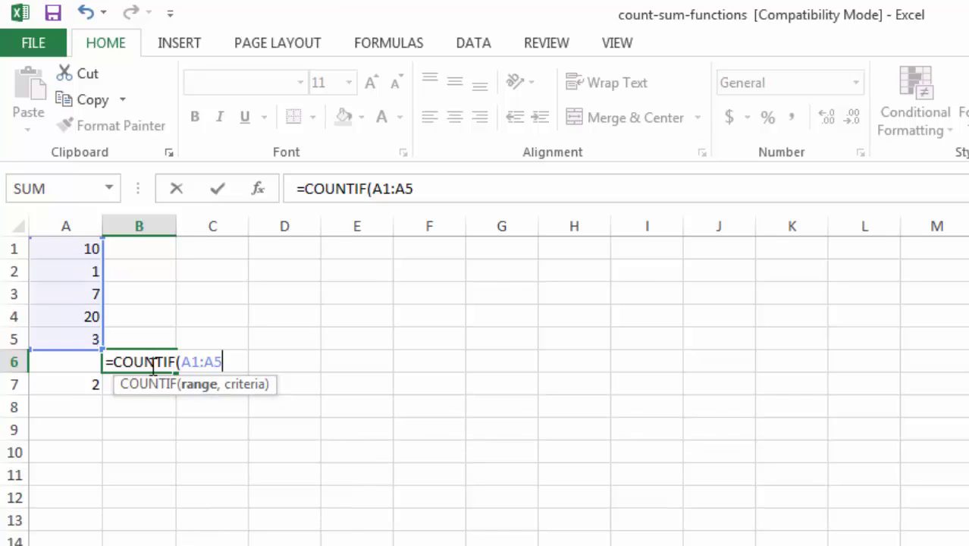
{"action": "type", "text": ","}
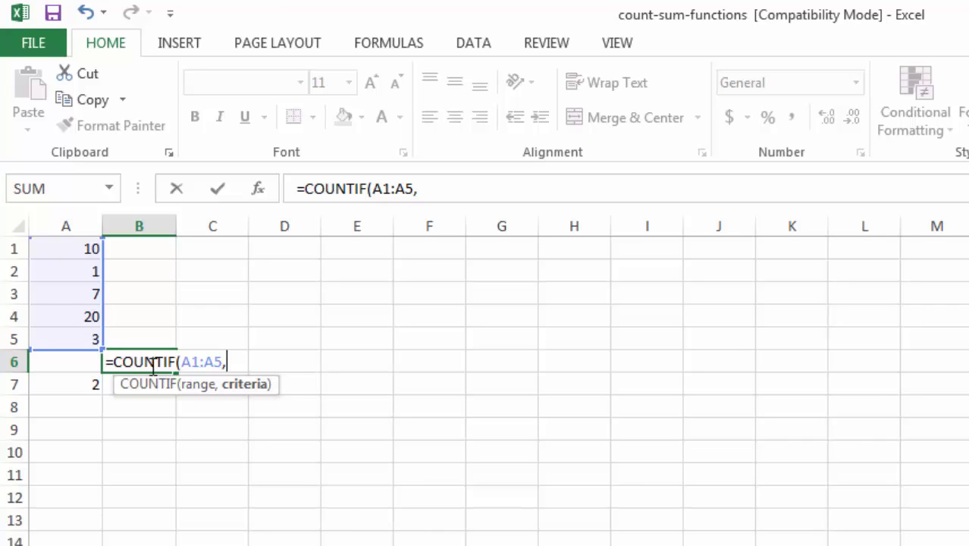
{"action": "type", "text": "\">"}
{"action": "type", "text": "8\")"}
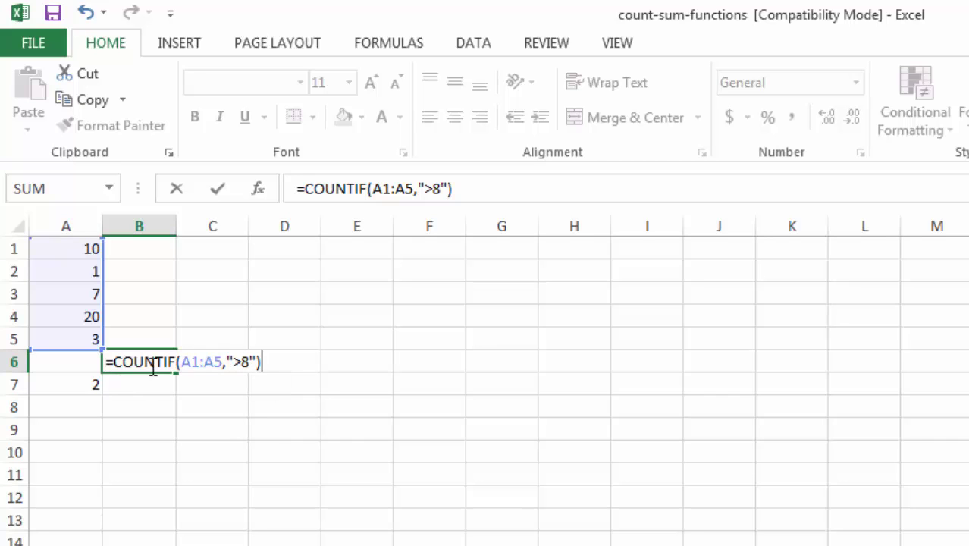
{"action": "key", "text": "Return"}
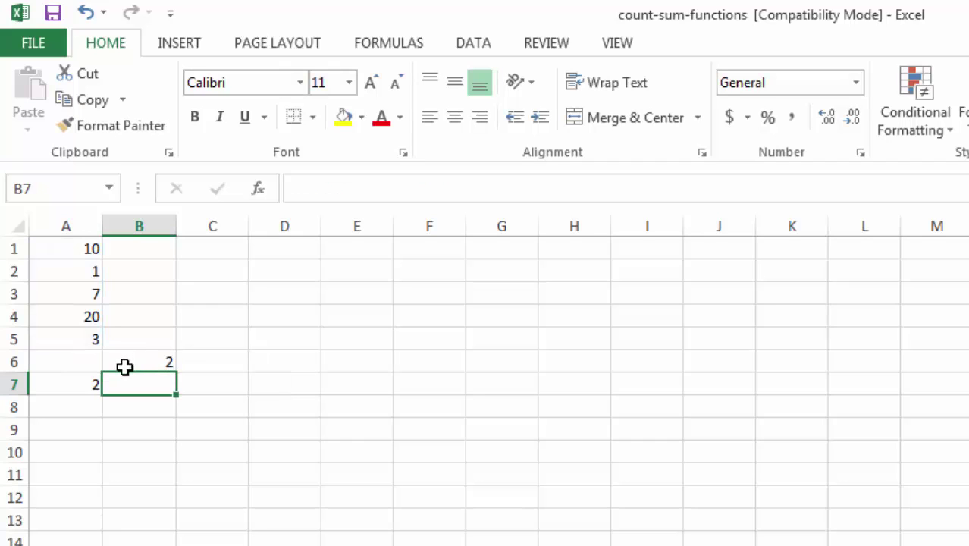
{"action": "left_click", "coordinate": [78, 323]}
{"action": "left_click", "coordinate": [73, 258]}
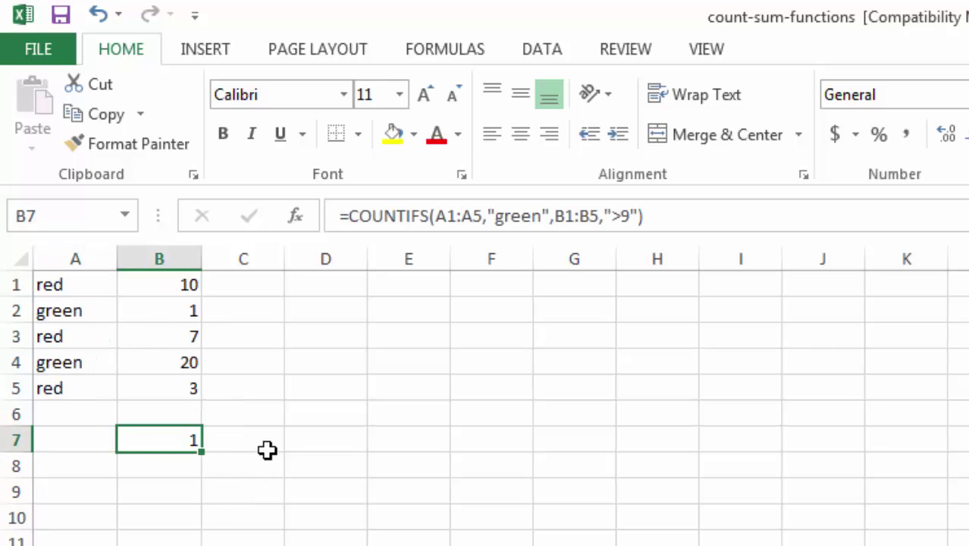
{"action": "left_click", "coordinate": [266, 441]}
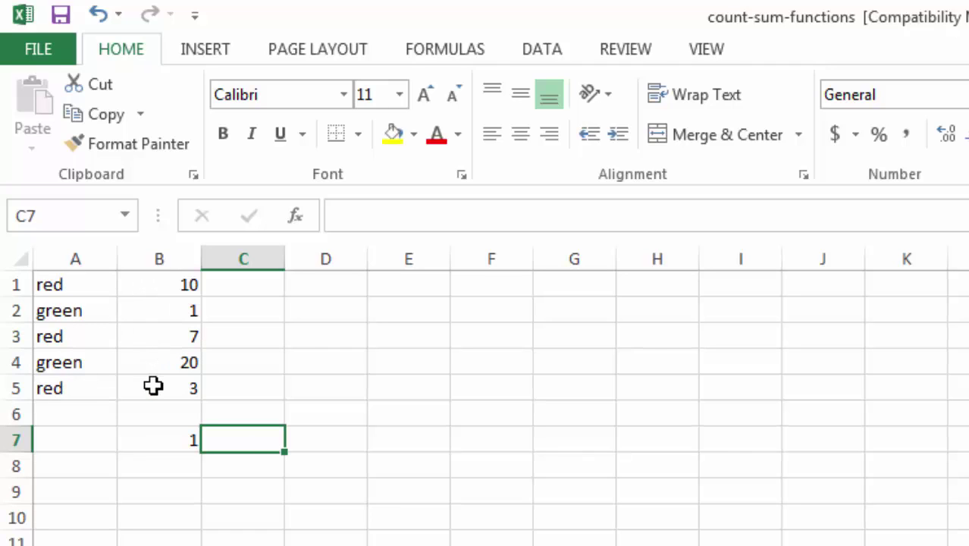
{"action": "left_click", "coordinate": [217, 410]}
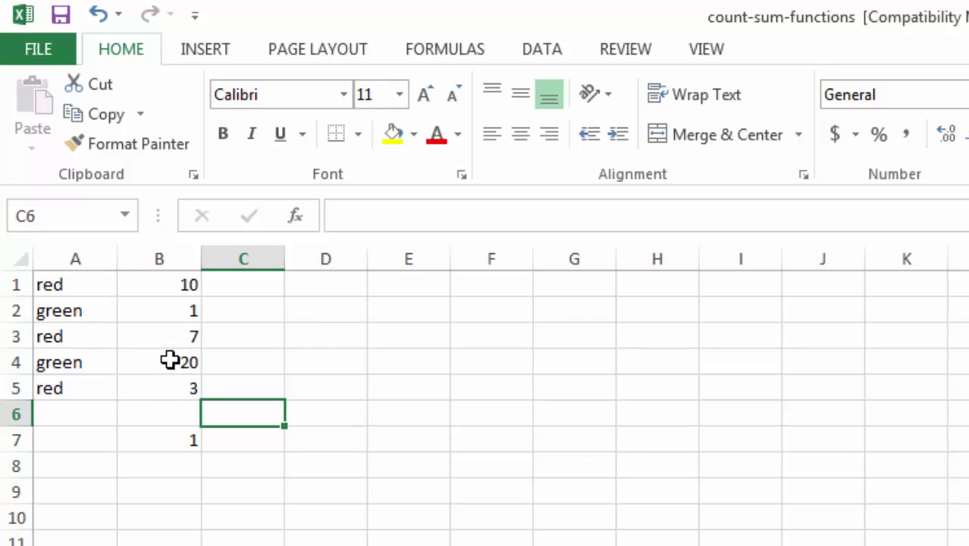
Enter =COUNTIFS(A1:A5,"green",B1:B5,">8") in C6, fixing stray characters, to return 1.
{"action": "double_click", "coordinate": [274, 414]}
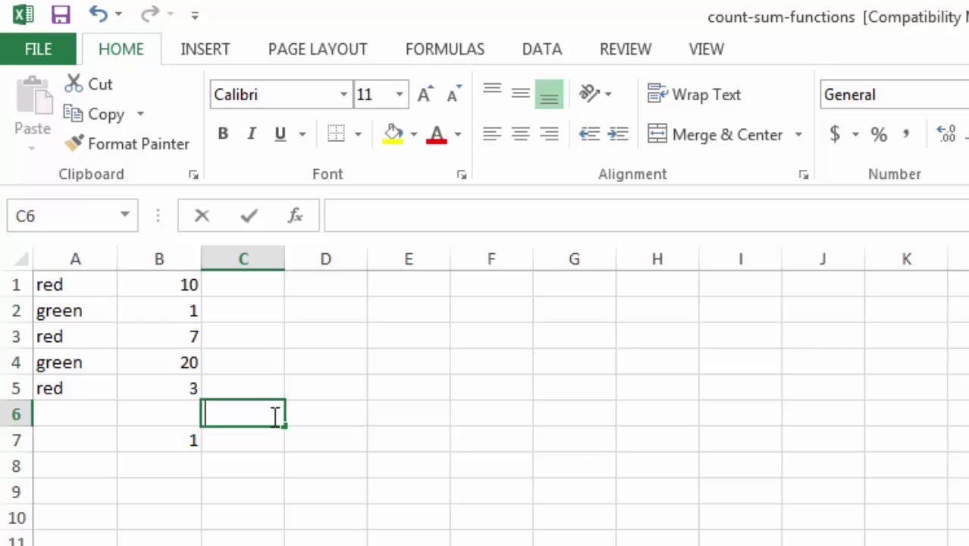
{"action": "type", "text": "="}
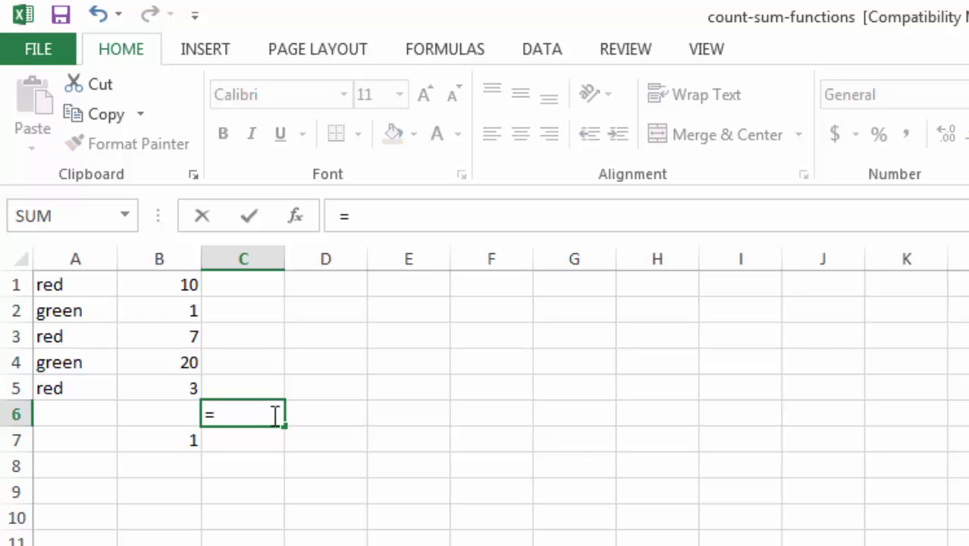
{"action": "type", "text": "C"}
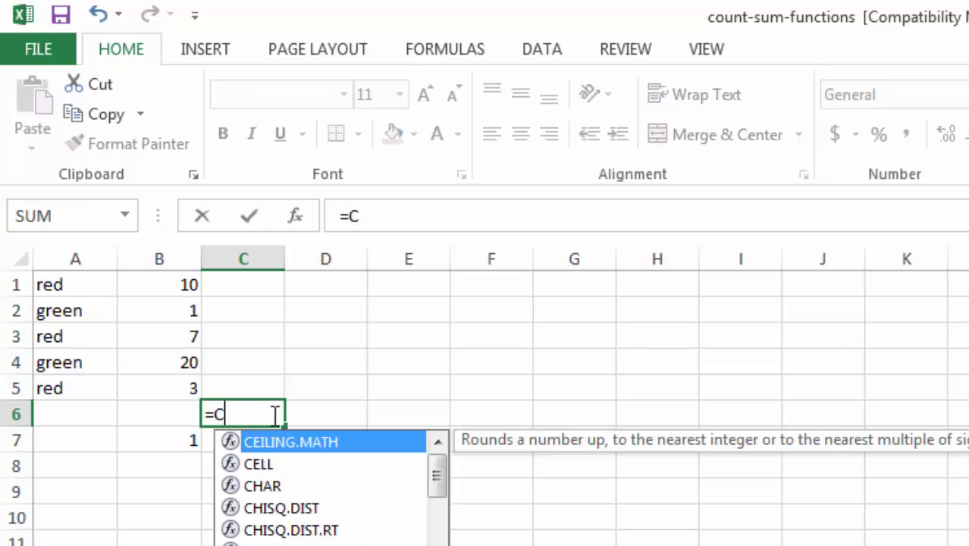
{"action": "type", "text": "OUNTI"}
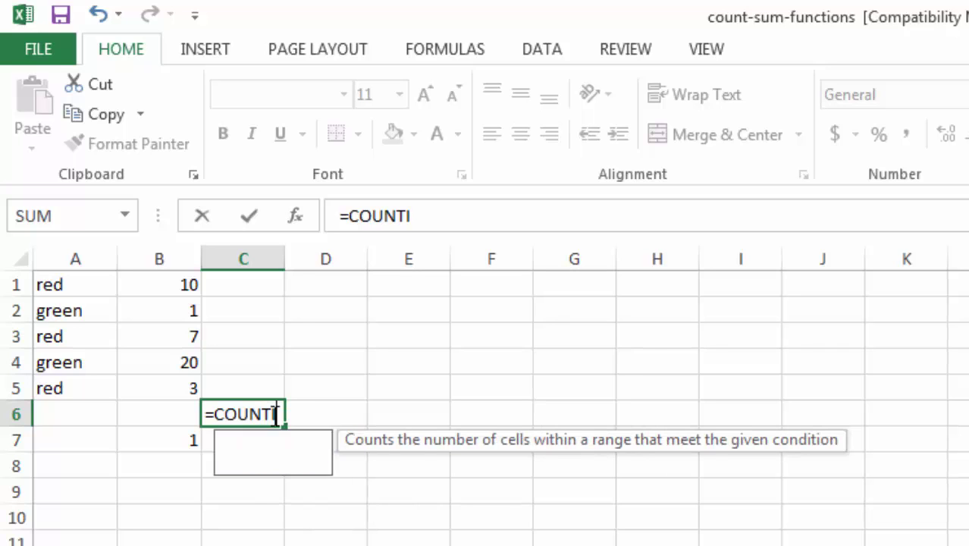
{"action": "type", "text": "FS("}
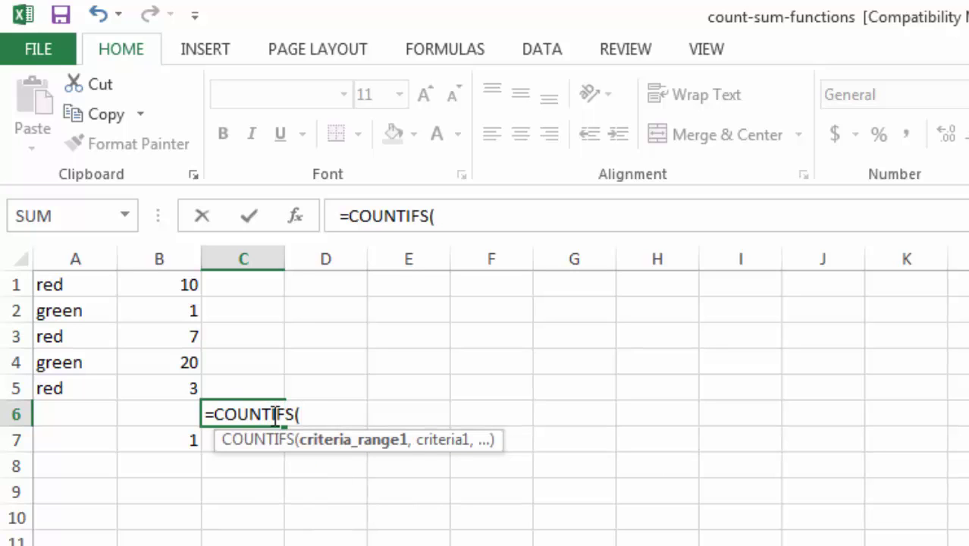
{"action": "type", "text": "A1:A"}
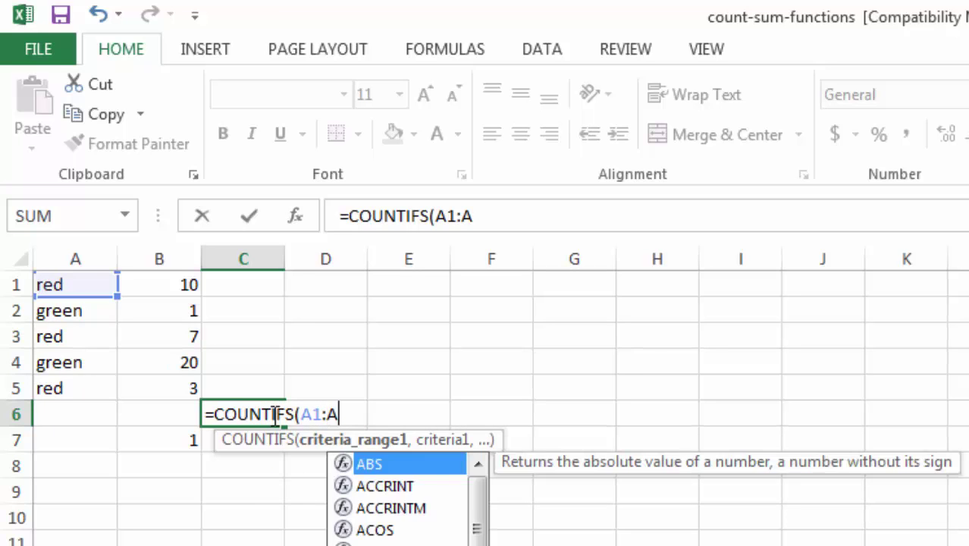
{"action": "type", "text": "5,"}
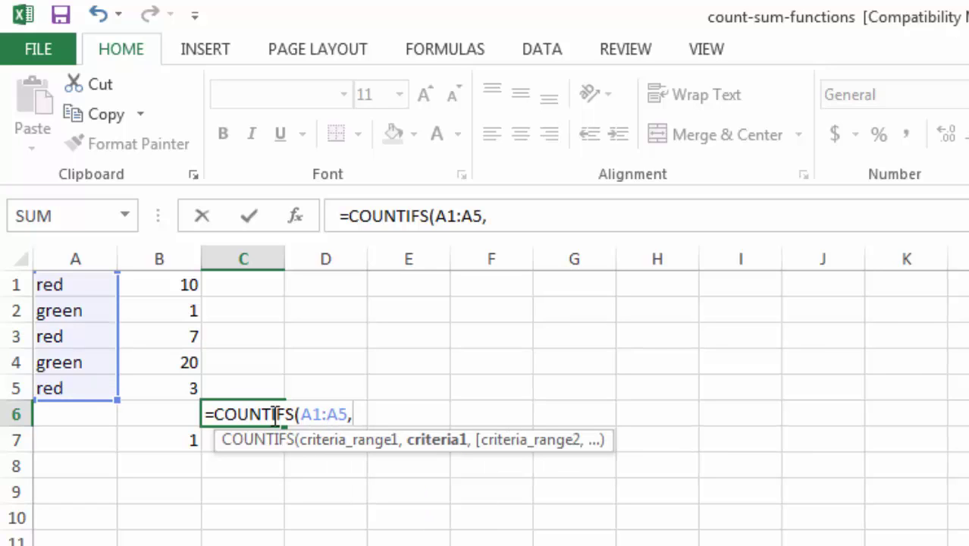
{"action": "type", "text": "\""}
{"action": "type", "text": "GREEN"}
{"action": "key", "text": "BackSpace"}
{"action": "key", "text": "BackSpace"}
{"action": "key", "text": "BackSpace"}
{"action": "key", "text": "BackSpace"}
{"action": "key", "text": "BackSpace"}
{"action": "type", "text": "gree"}
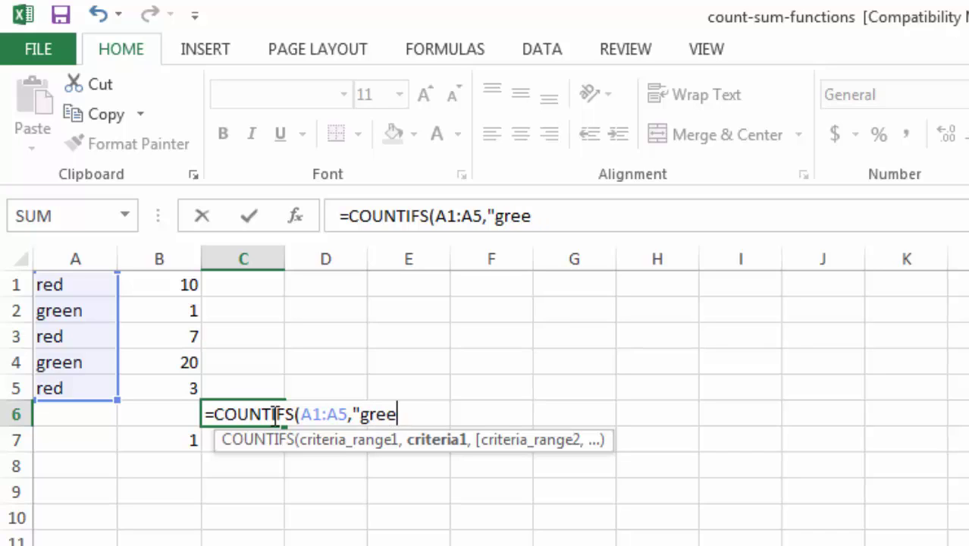
{"action": "type", "text": "n\","}
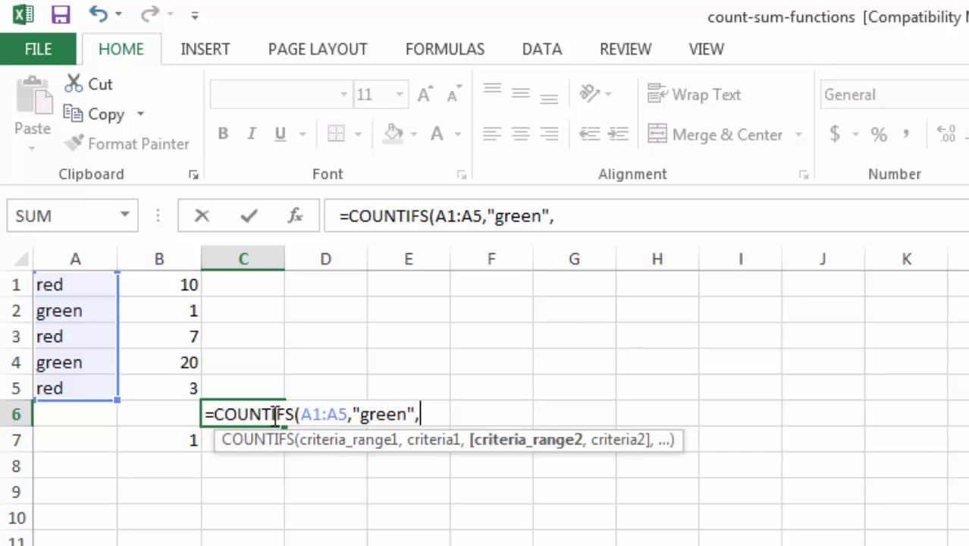
{"action": "type", "text": "\""}
{"action": "key", "text": "BackSpace"}
{"action": "type", "text": "B1:"}
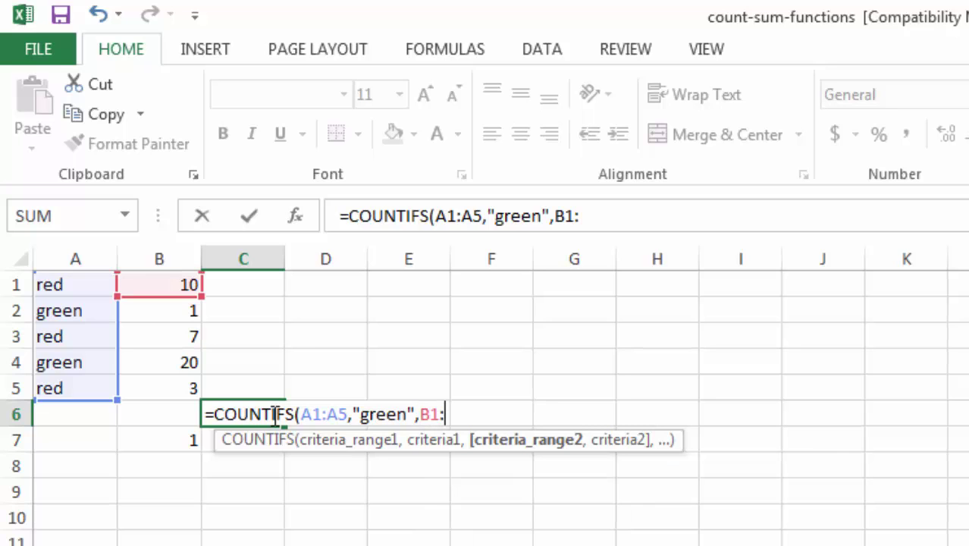
{"action": "type", "text": "B5"}
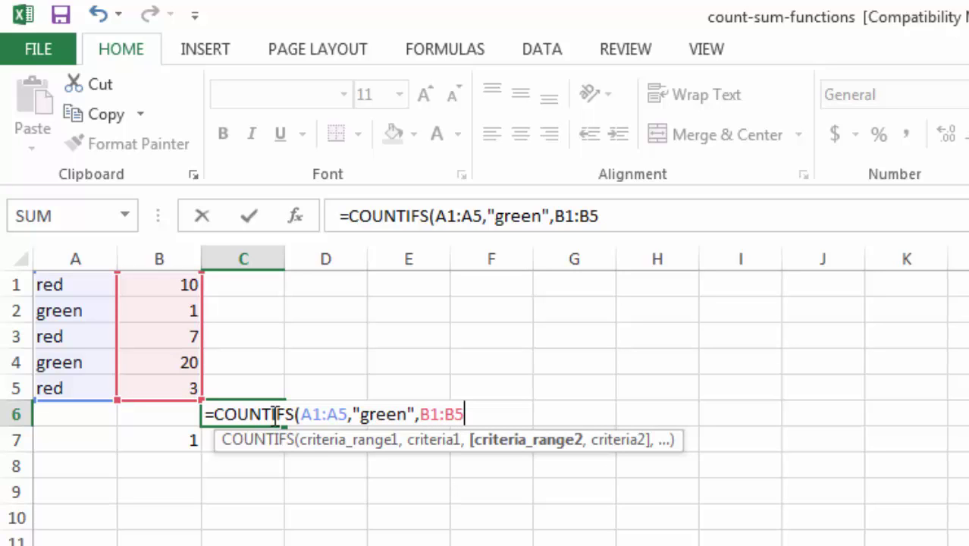
{"action": "type", "text": ",\""}
{"action": "key", "text": "BackSpace"}
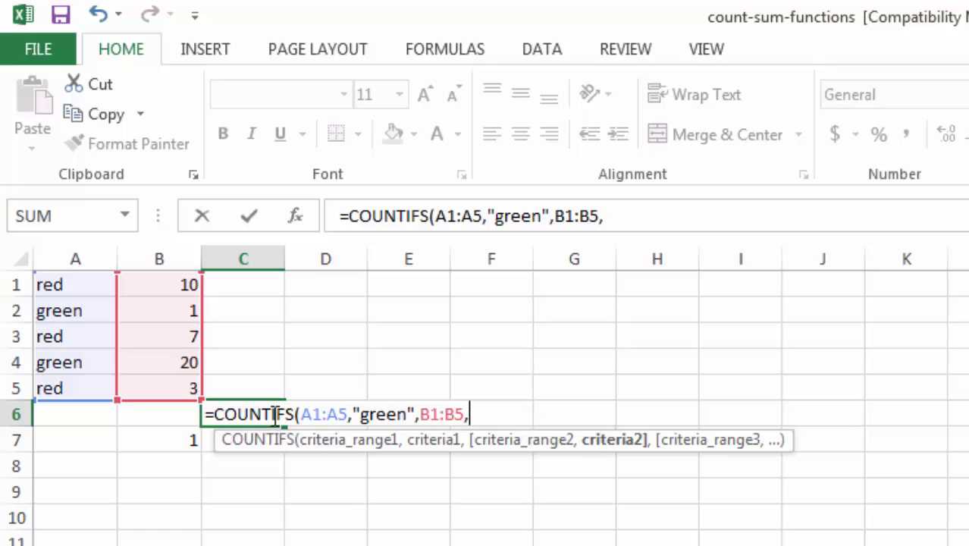
{"action": "type", "text": "\""}
{"action": "key", "text": "BackSpace"}
{"action": "type", "text": "\""}
{"action": "type", "text": ">"}
{"action": "type", "text": "8\""}
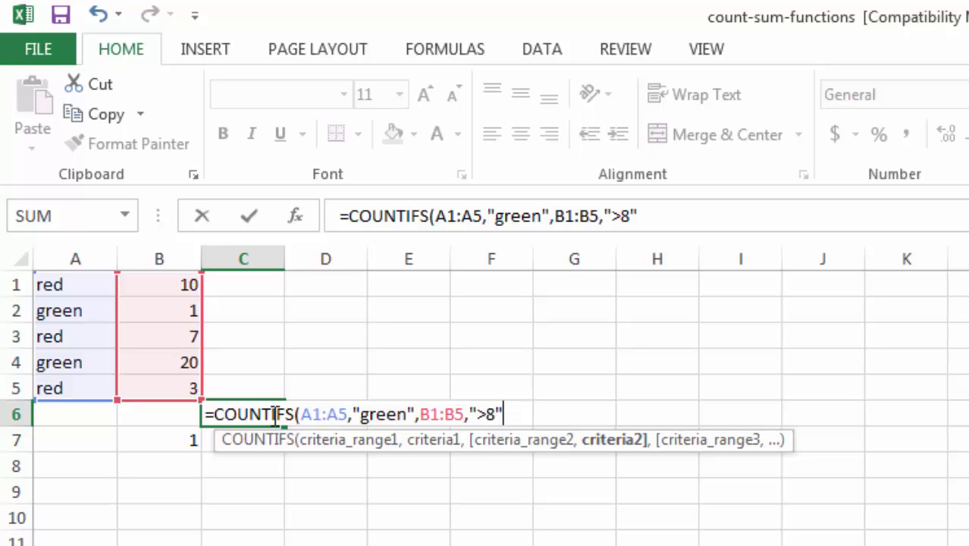
{"action": "type", "text": "0"}
{"action": "key", "text": "BackSpace"}
{"action": "type", "text": ")"}
{"action": "key", "text": "Return"}
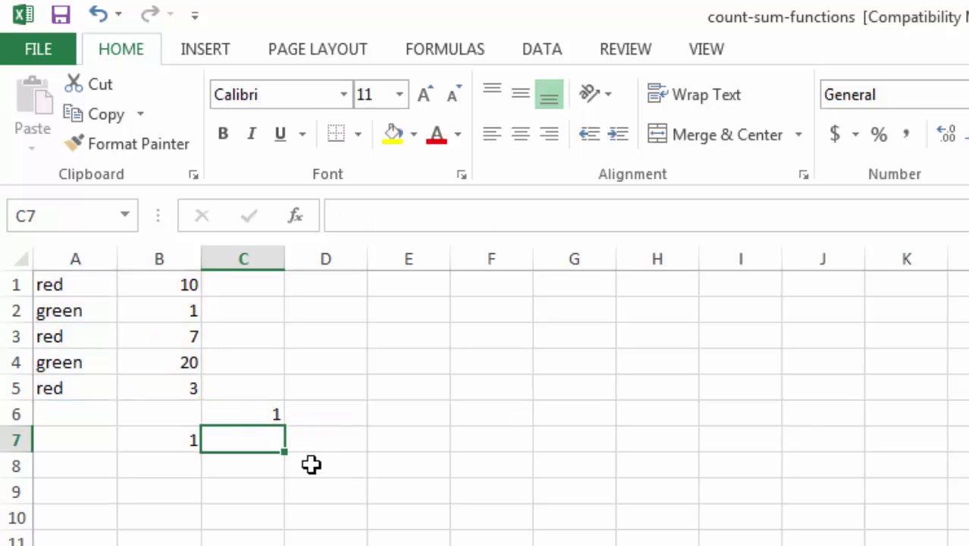
Check C6's COUNTIFS result of 1 against the numbers in the green rows, including 20.
{"action": "left_click", "coordinate": [255, 405]}
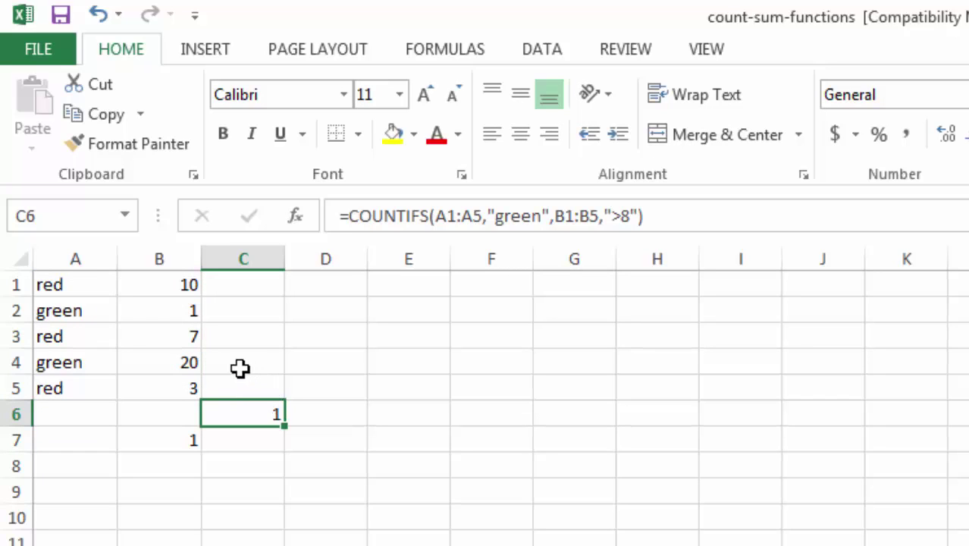
{"action": "left_click", "coordinate": [136, 309]}
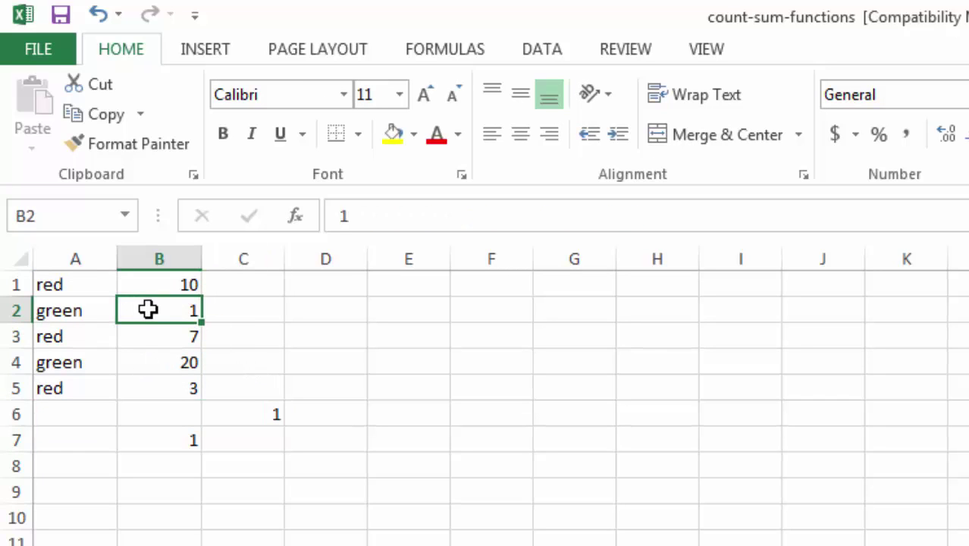
{"action": "left_click", "coordinate": [162, 368]}
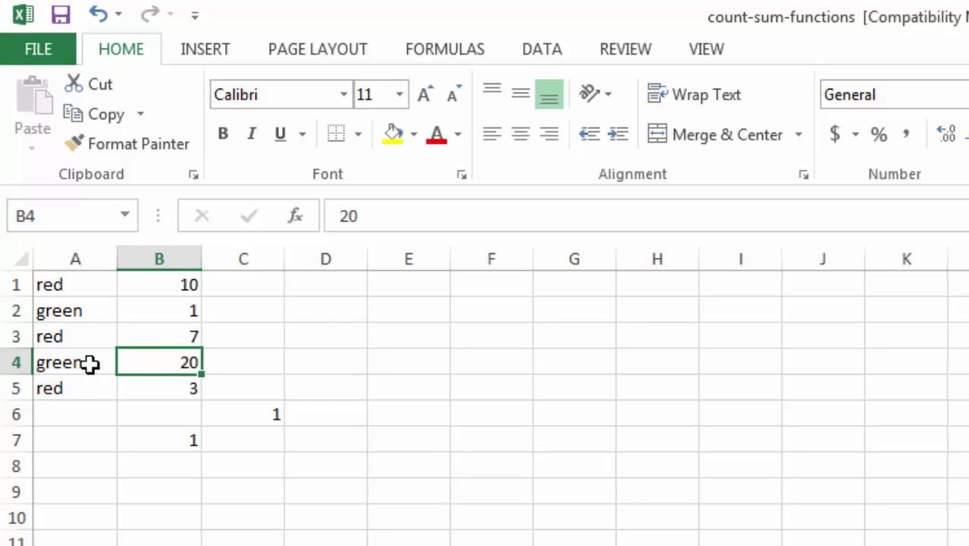
{"action": "left_click_drag", "start_coordinate": [91, 364], "coordinate": [179, 363]}
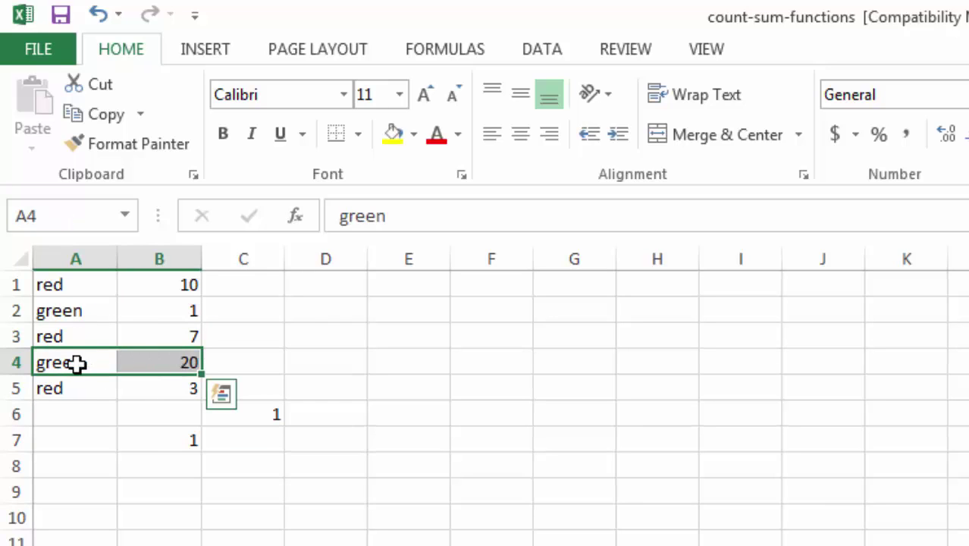
{"action": "left_click", "coordinate": [261, 412]}
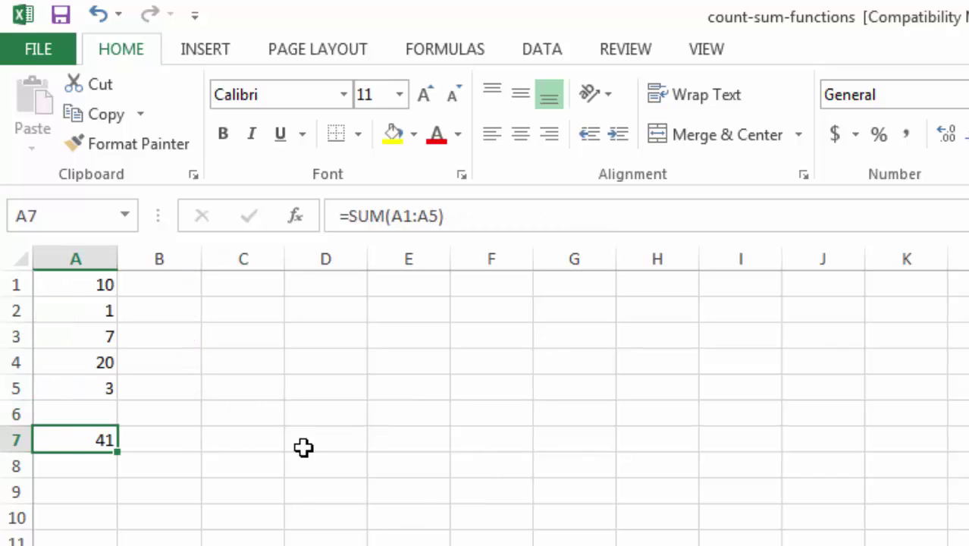
{"action": "left_click", "coordinate": [265, 436]}
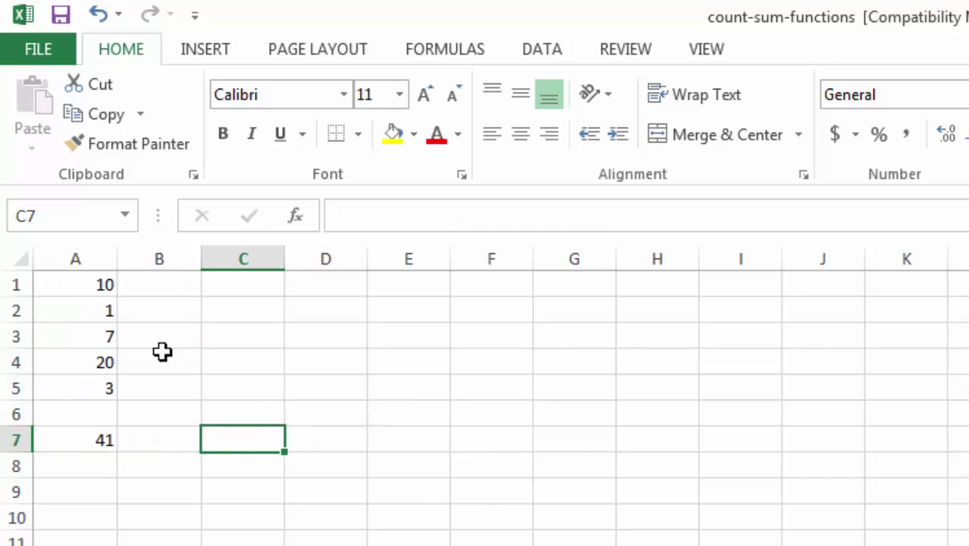
{"action": "left_click_drag", "start_coordinate": [107, 285], "coordinate": [98, 390]}
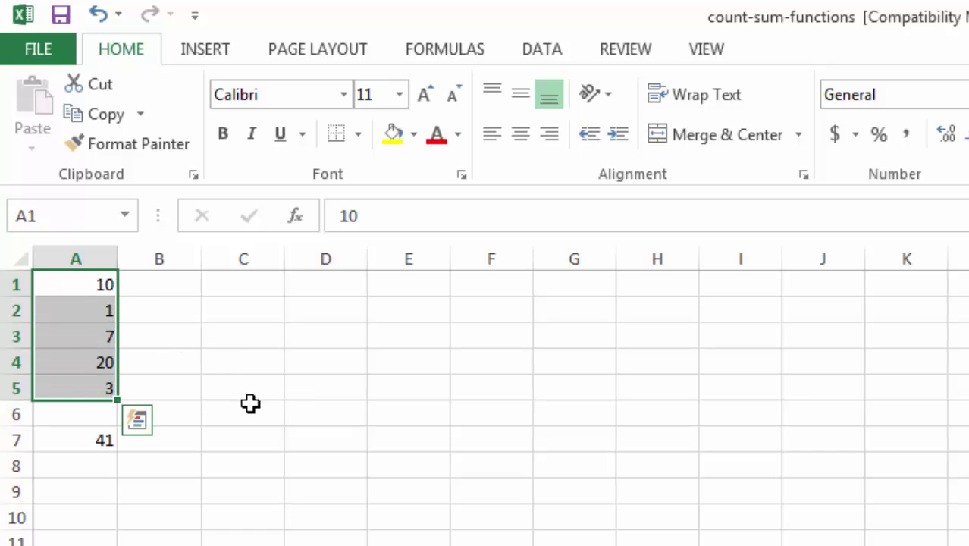
{"action": "left_click", "coordinate": [224, 449]}
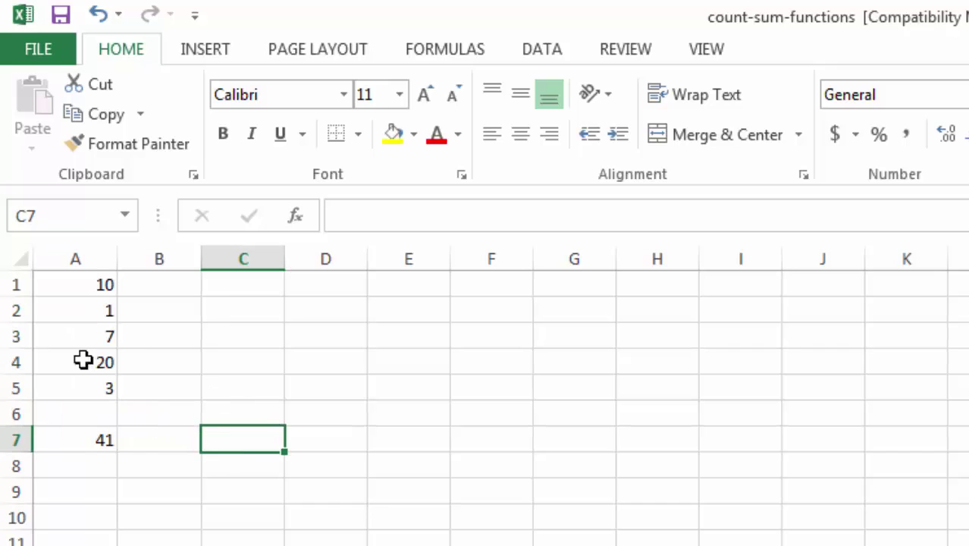
{"action": "left_click_drag", "start_coordinate": [89, 289], "coordinate": [97, 409]}
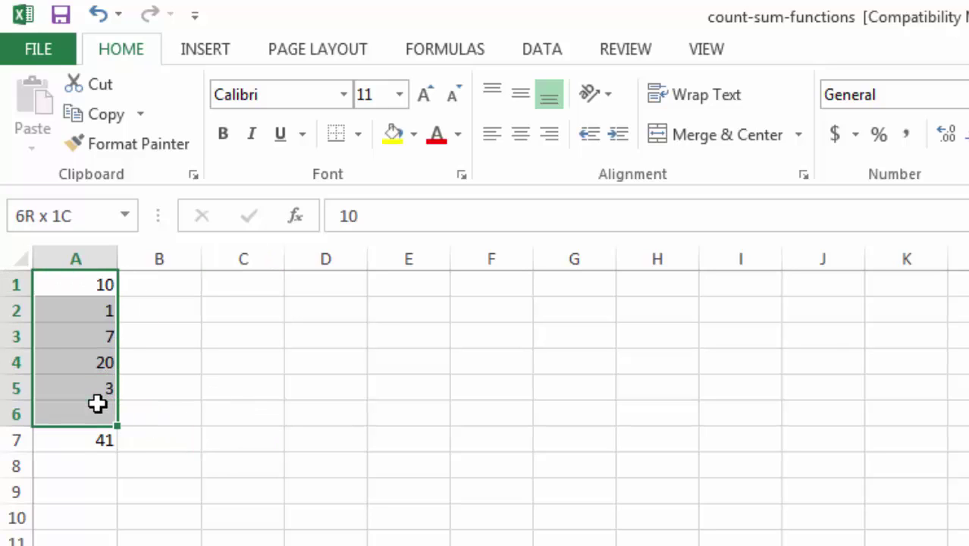
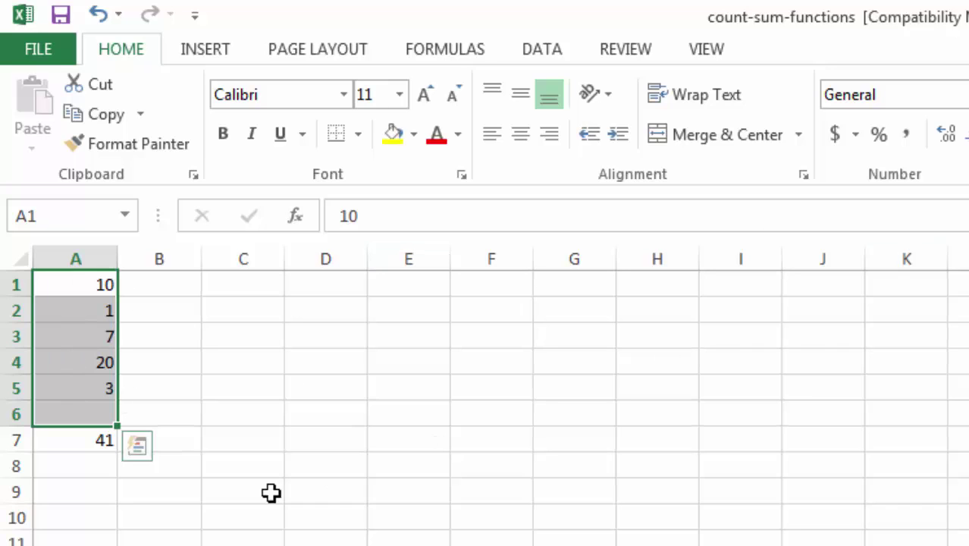
Change A7's formula from =SUM(A1:A5) to =SUM(A1:A4).
{"action": "left_click", "coordinate": [193, 409]}
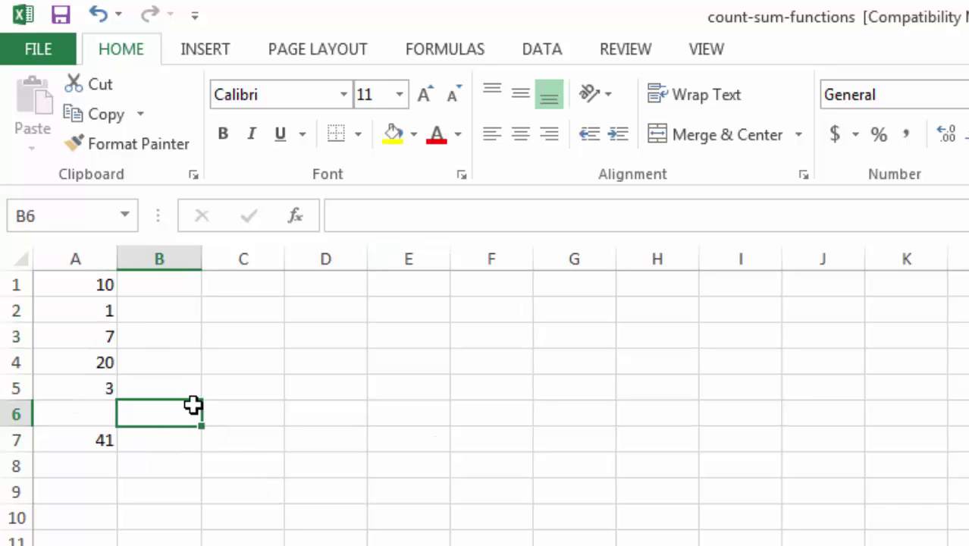
{"action": "left_click", "coordinate": [83, 442]}
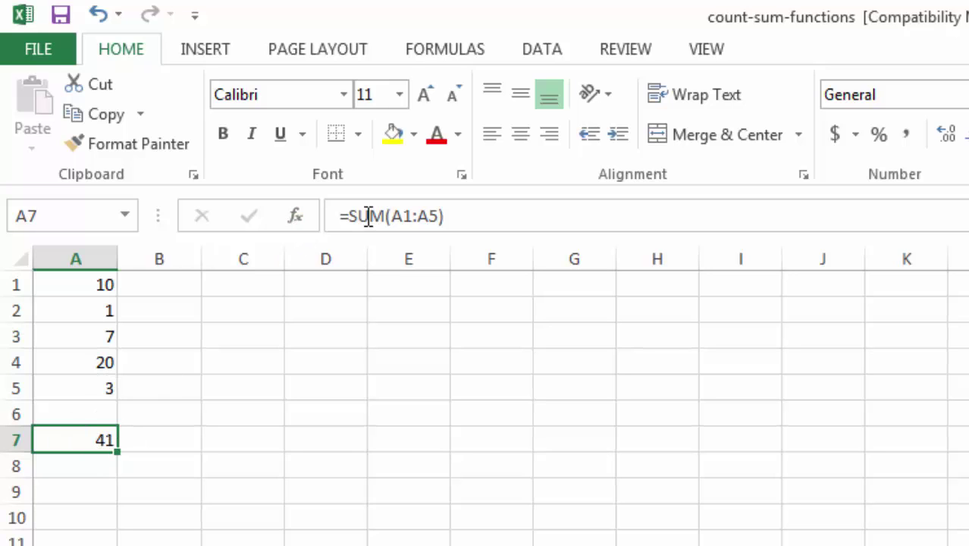
{"action": "left_click", "coordinate": [474, 213]}
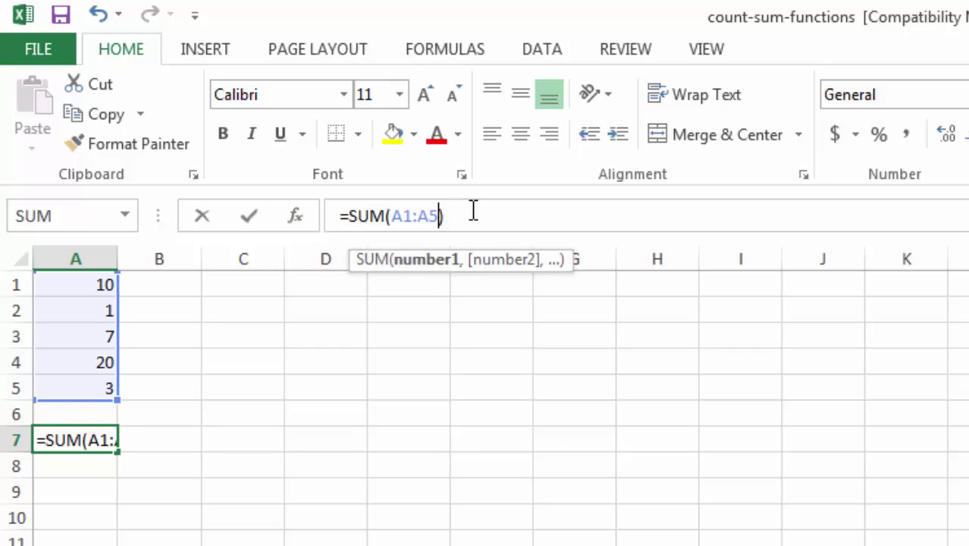
{"action": "left_click", "coordinate": [435, 217]}
{"action": "key", "text": "BackSpace"}
{"action": "type", "text": "4"}
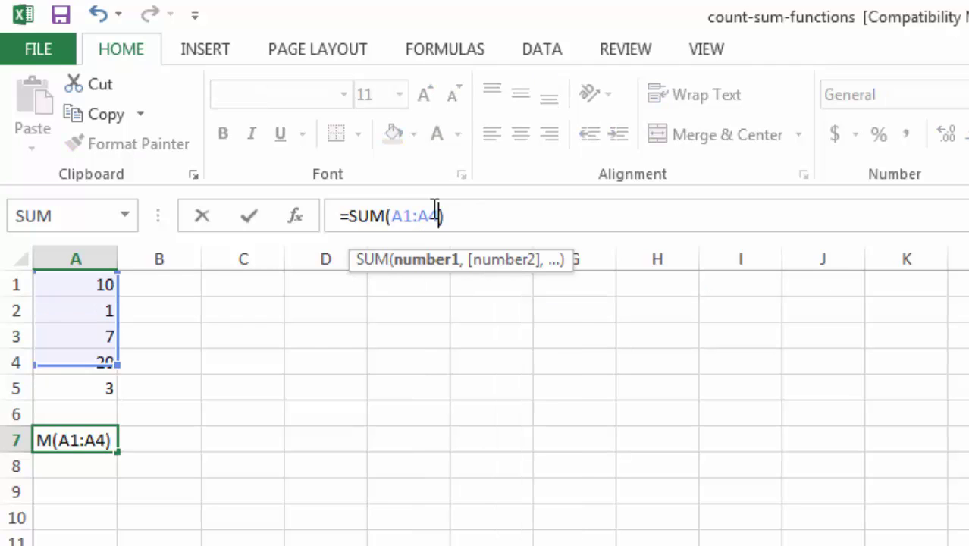
{"action": "key", "text": "Return"}
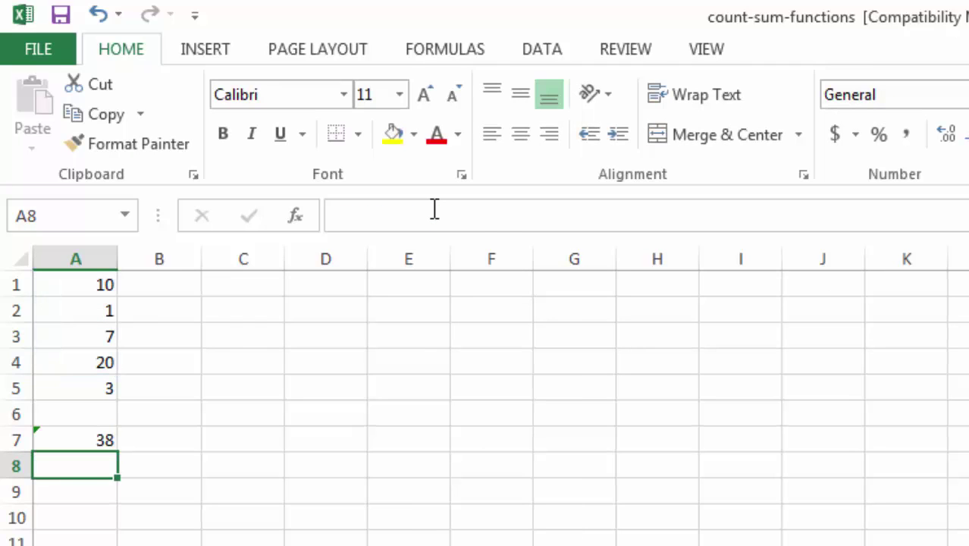
Highlight A1:A4 to show the cells behind the new 38 total, then reselect A7.
{"action": "left_click", "coordinate": [106, 439]}
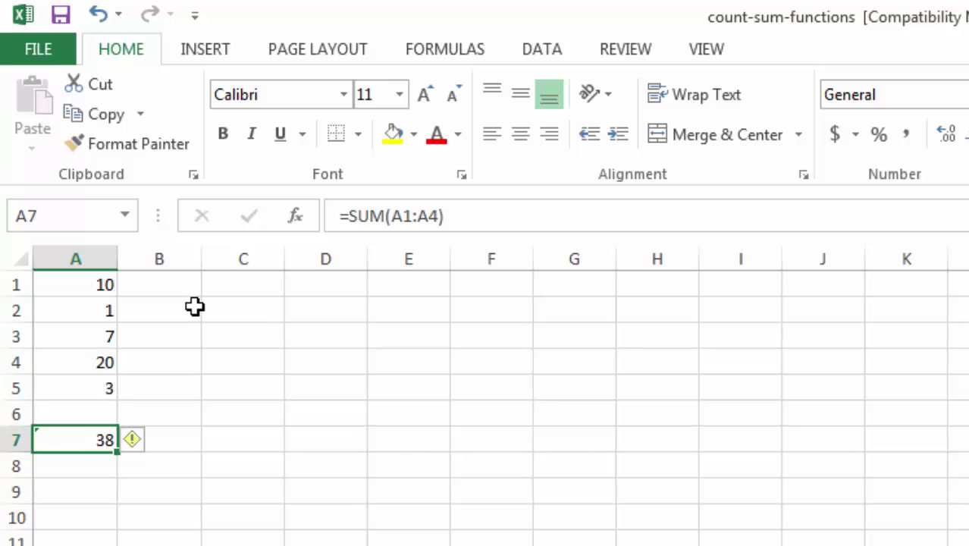
{"action": "left_click_drag", "start_coordinate": [106, 362], "coordinate": [99, 286]}
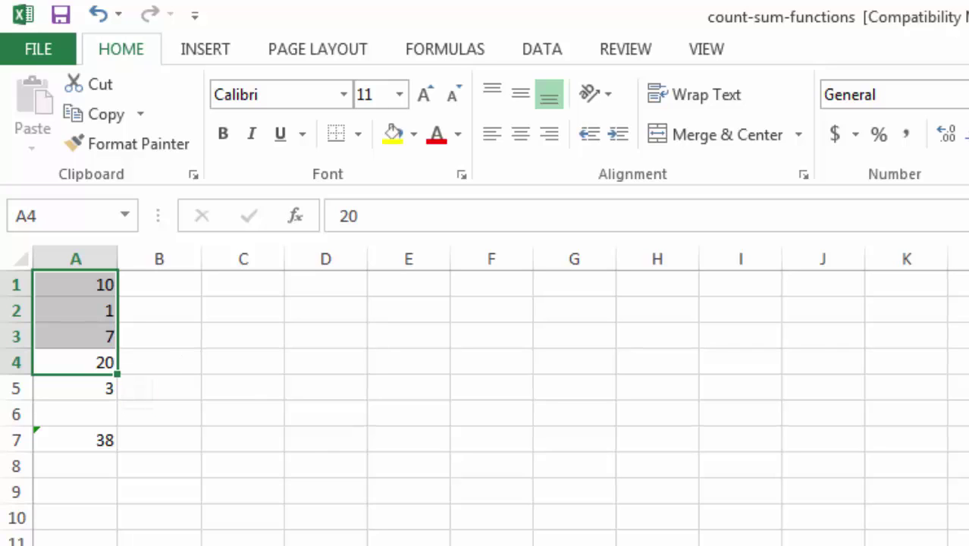
{"action": "left_click", "coordinate": [101, 441]}
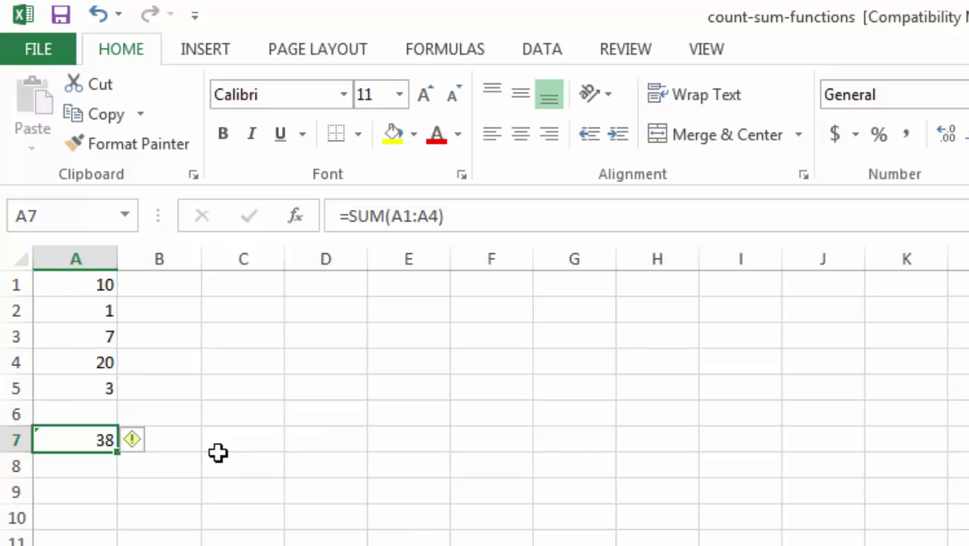
Enter =SUMIF(A1:A5,">8") in B7.
{"action": "left_click", "coordinate": [175, 437]}
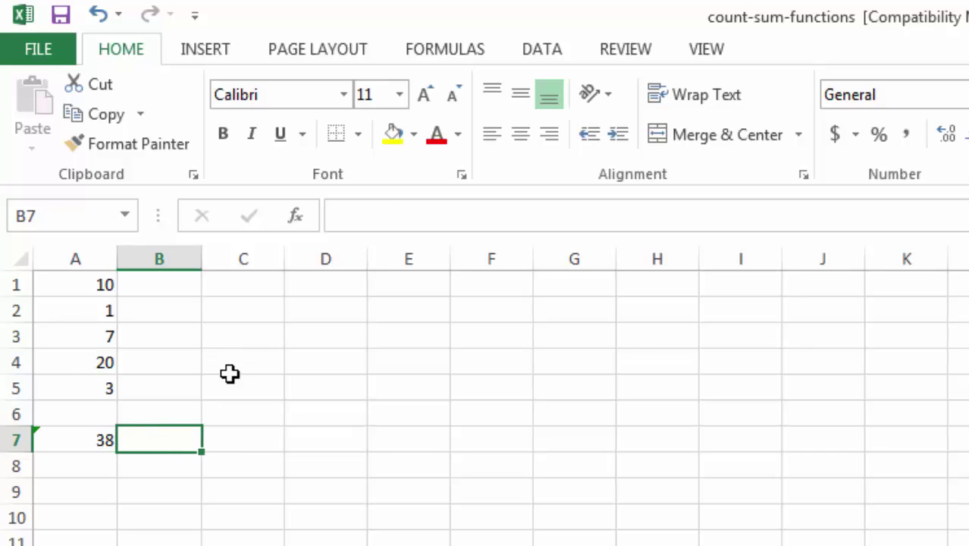
{"action": "left_click", "coordinate": [360, 220]}
{"action": "type", "text": "=s"}
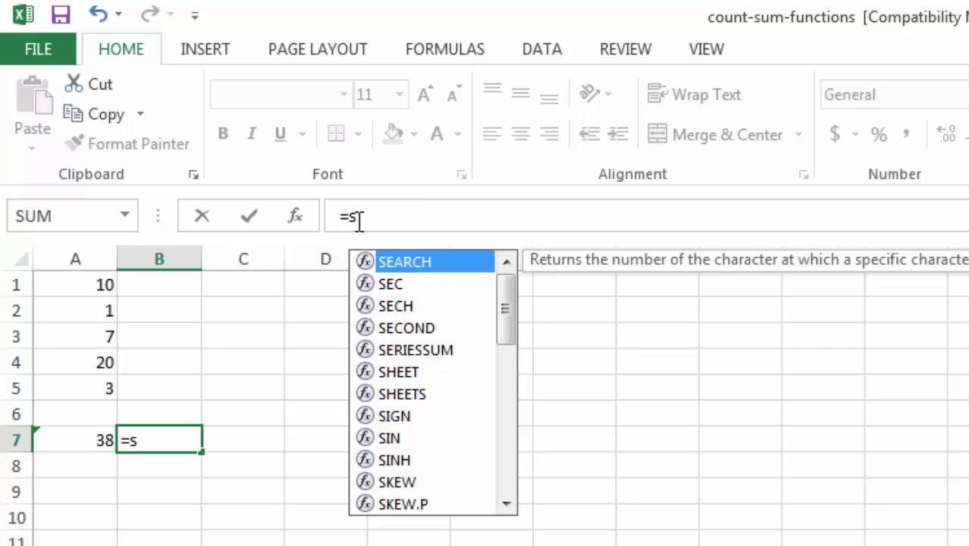
{"action": "type", "text": "umif"}
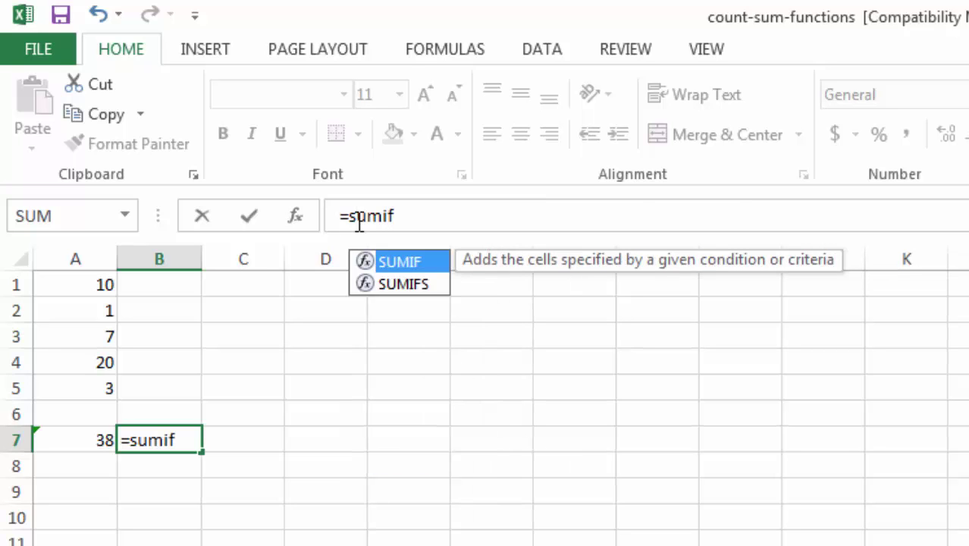
{"action": "type", "text": "(A1"}
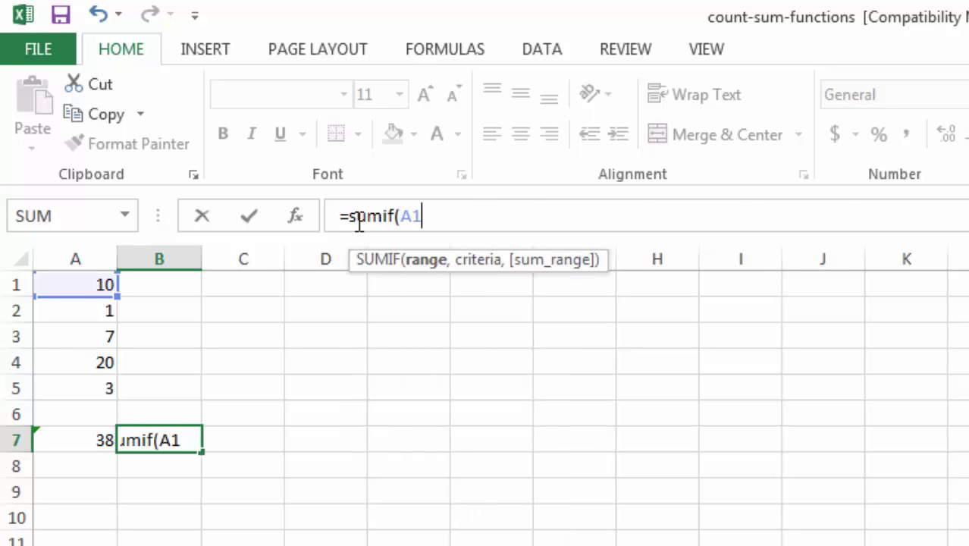
{"action": "type", "text": ":A5,"}
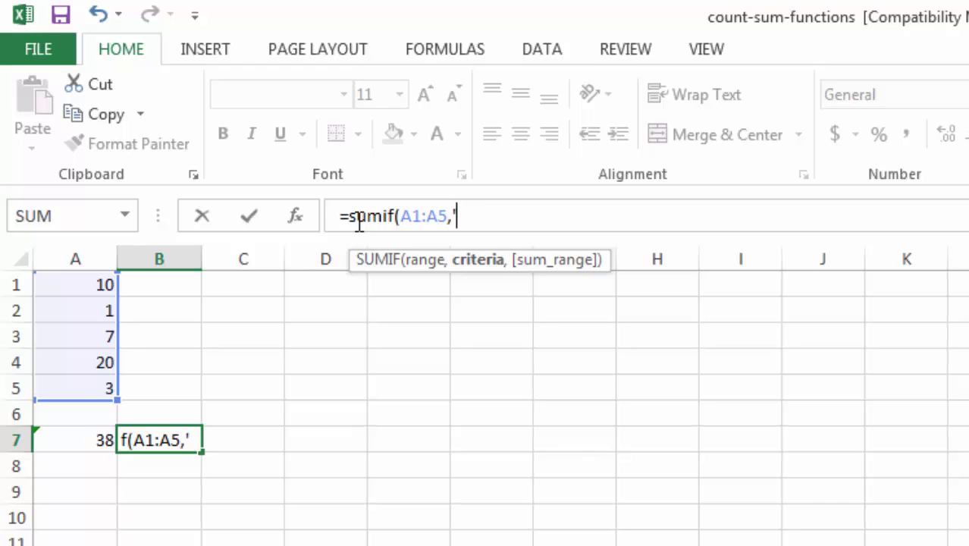
{"action": "type", "text": ">"}
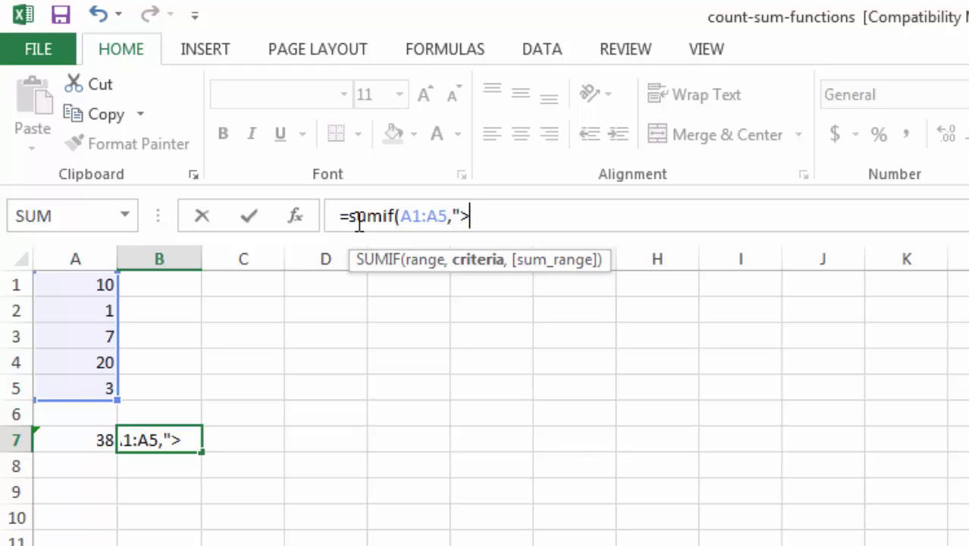
{"action": "type", "text": "8\""}
{"action": "type", "text": ")"}
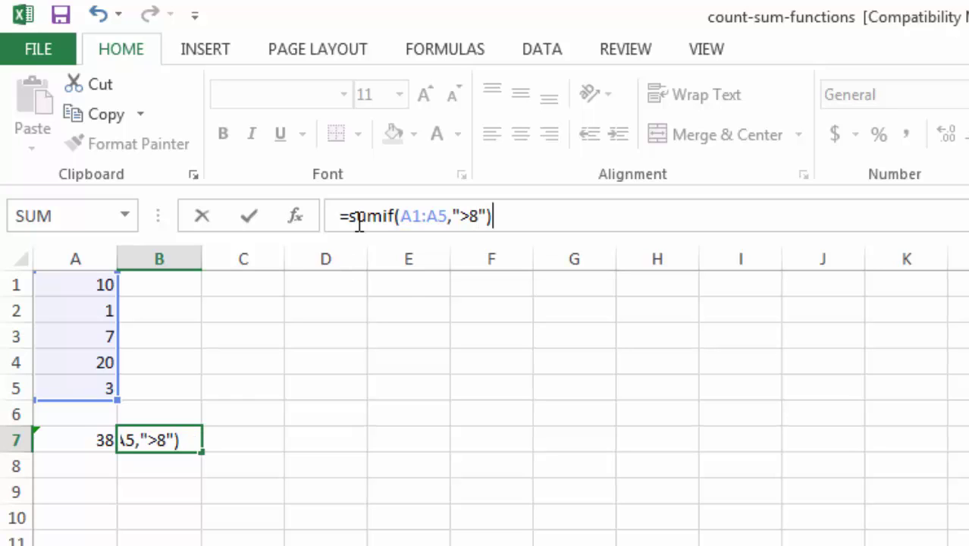
{"action": "key", "text": "Return"}
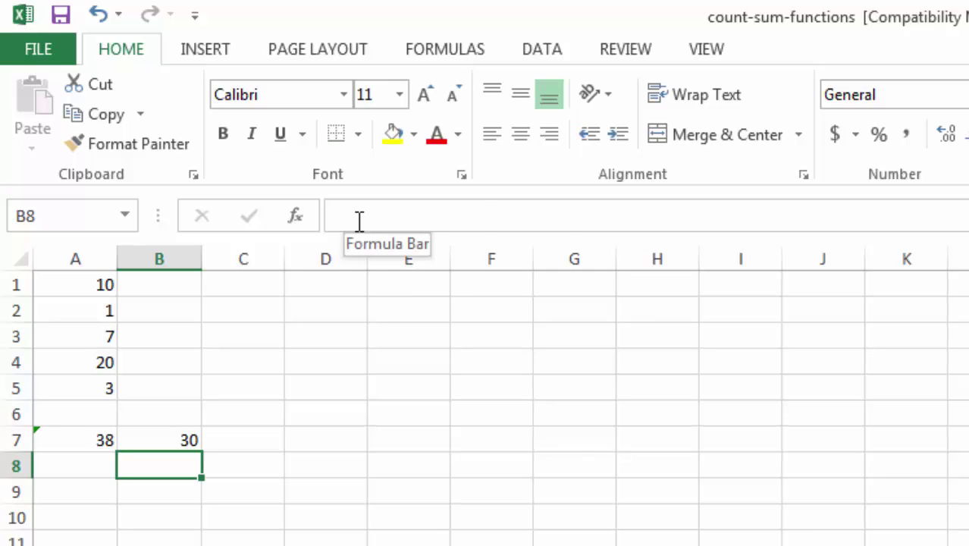
Point out A1's 10 and A4's 20 as the values summed into B7's 30.
{"action": "left_click", "coordinate": [85, 290]}
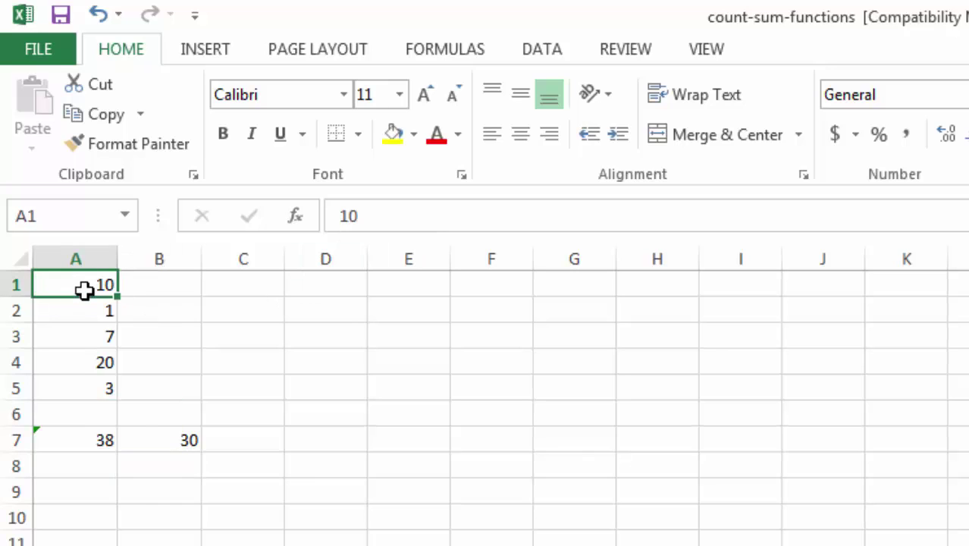
{"action": "left_click", "coordinate": [79, 362]}
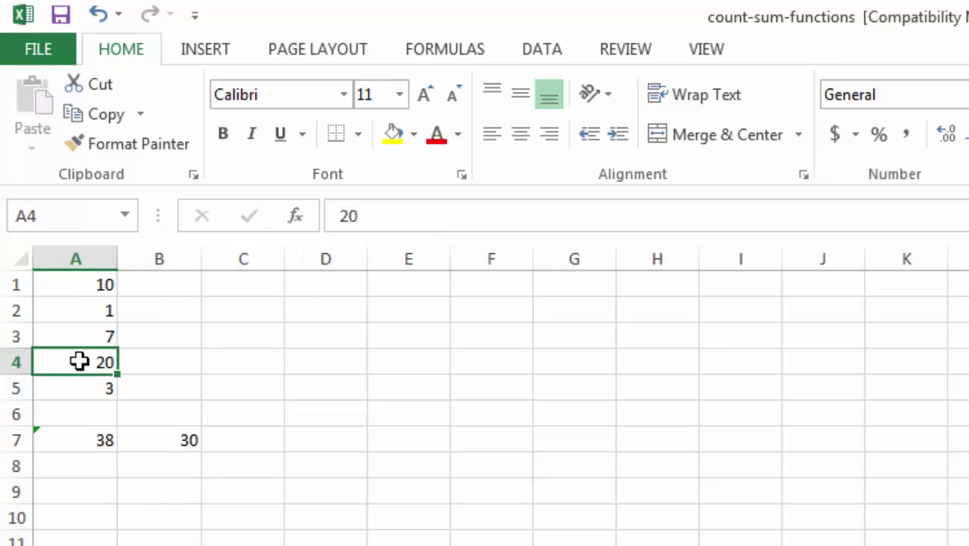
{"action": "left_click", "coordinate": [163, 436]}
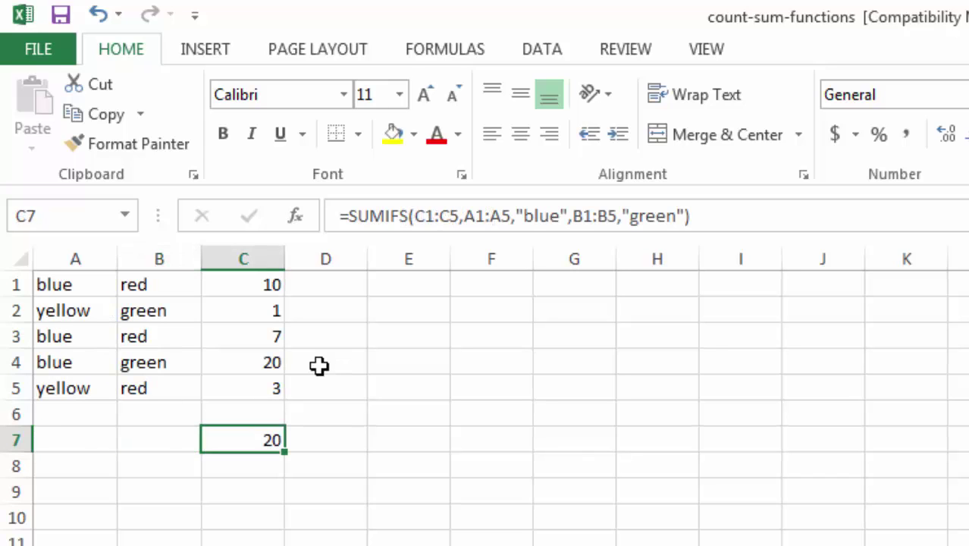
{"action": "left_click", "coordinate": [318, 366]}
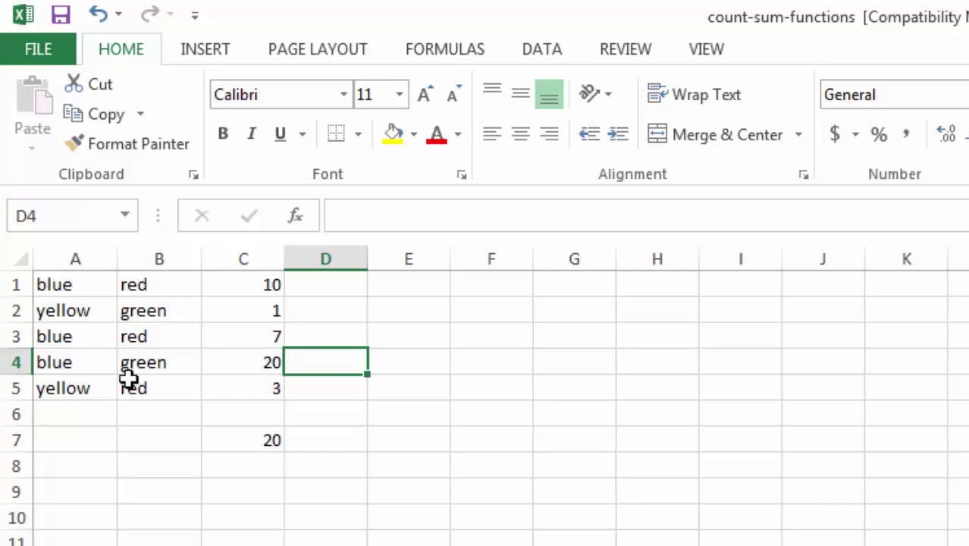
{"action": "left_click_drag", "start_coordinate": [72, 362], "coordinate": [156, 363]}
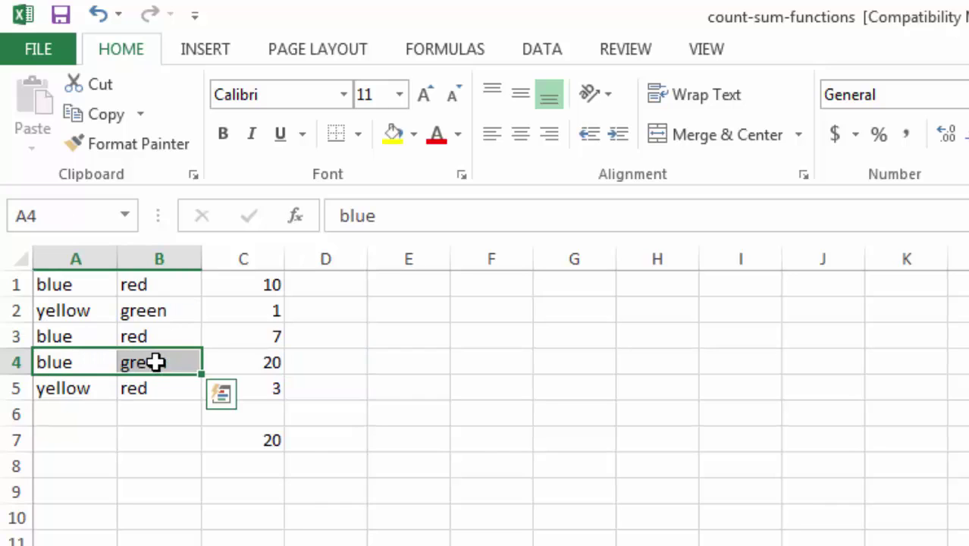
{"action": "left_click", "coordinate": [88, 289]}
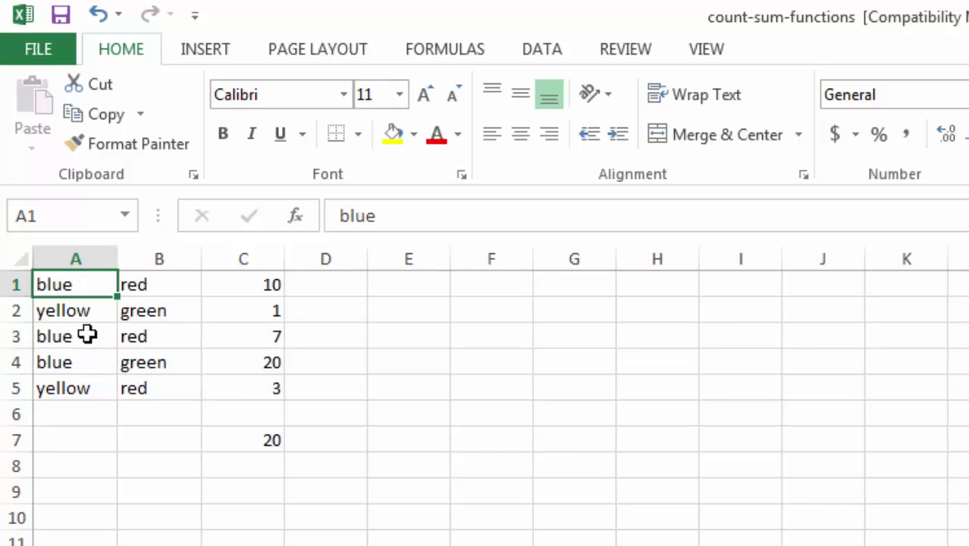
{"action": "left_click_drag", "start_coordinate": [87, 334], "coordinate": [173, 334]}
{"action": "left_click_drag", "start_coordinate": [67, 369], "coordinate": [156, 367]}
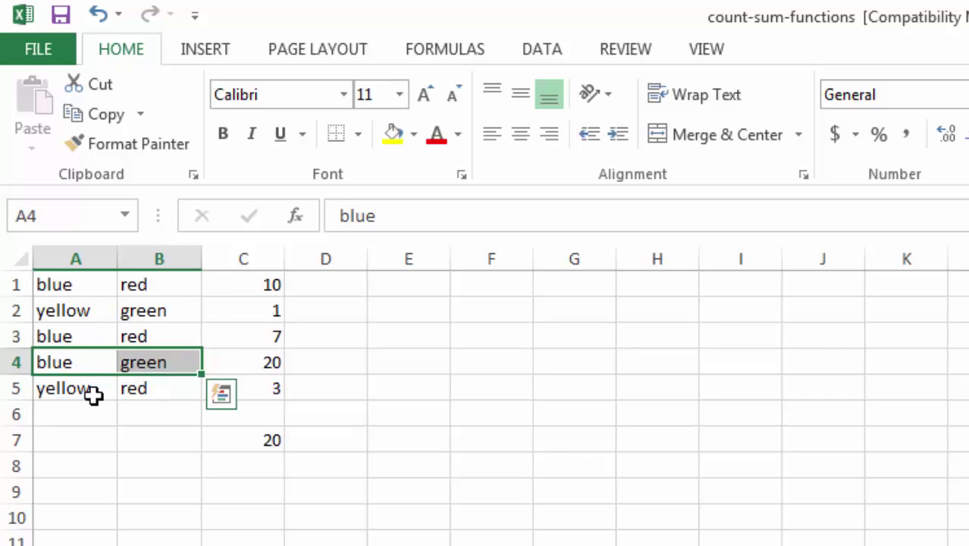
{"action": "left_click_drag", "start_coordinate": [96, 394], "coordinate": [155, 393]}
{"action": "left_click", "coordinate": [136, 361]}
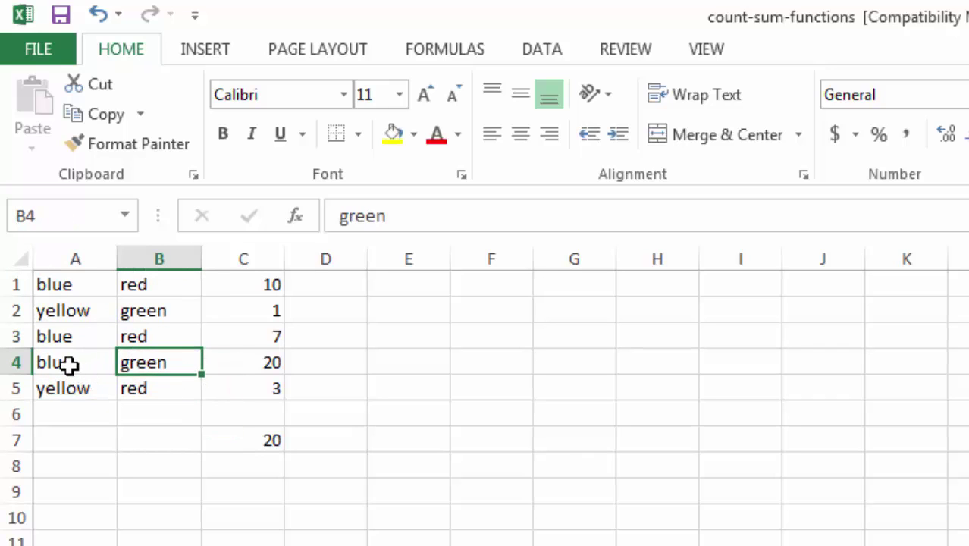
{"action": "left_click_drag", "start_coordinate": [76, 366], "coordinate": [261, 366]}
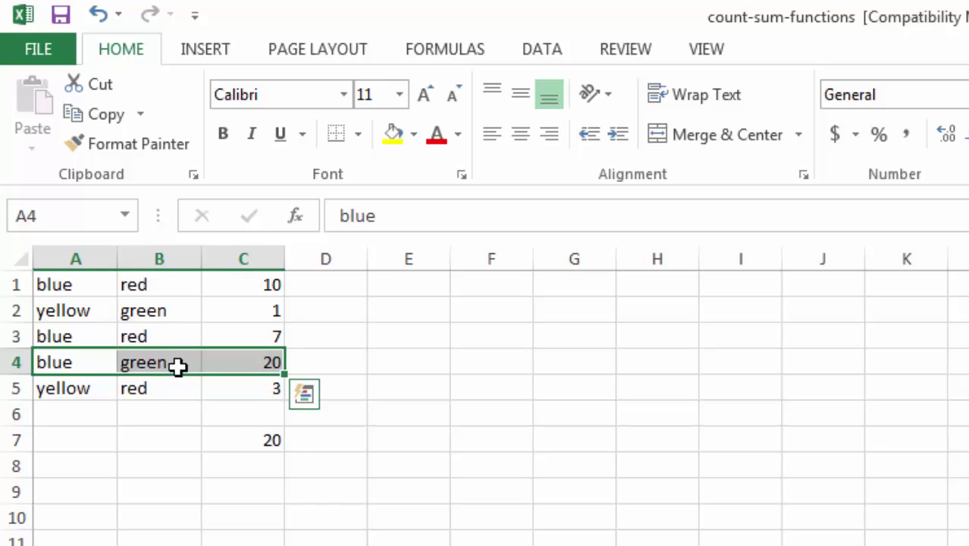
{"action": "left_click", "coordinate": [326, 468]}
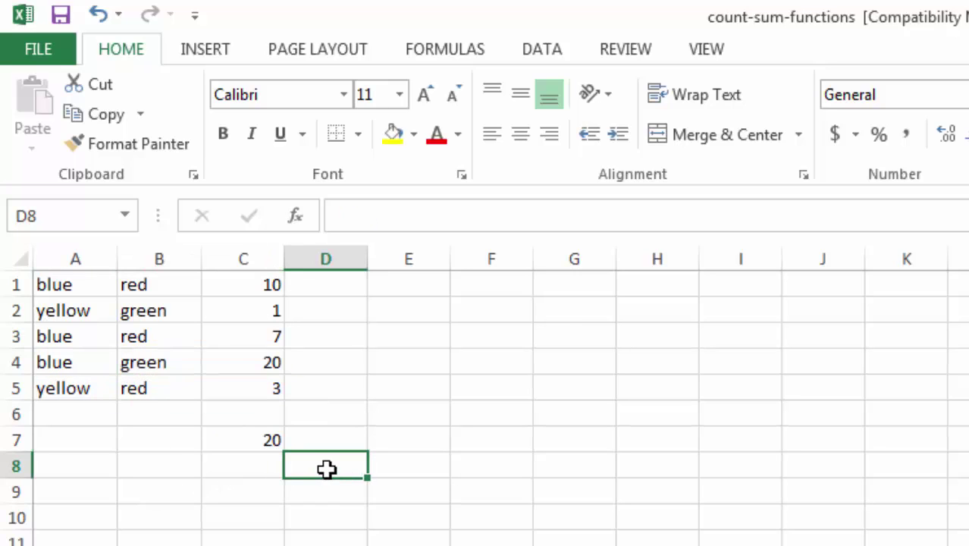
{"action": "left_click", "coordinate": [268, 439]}
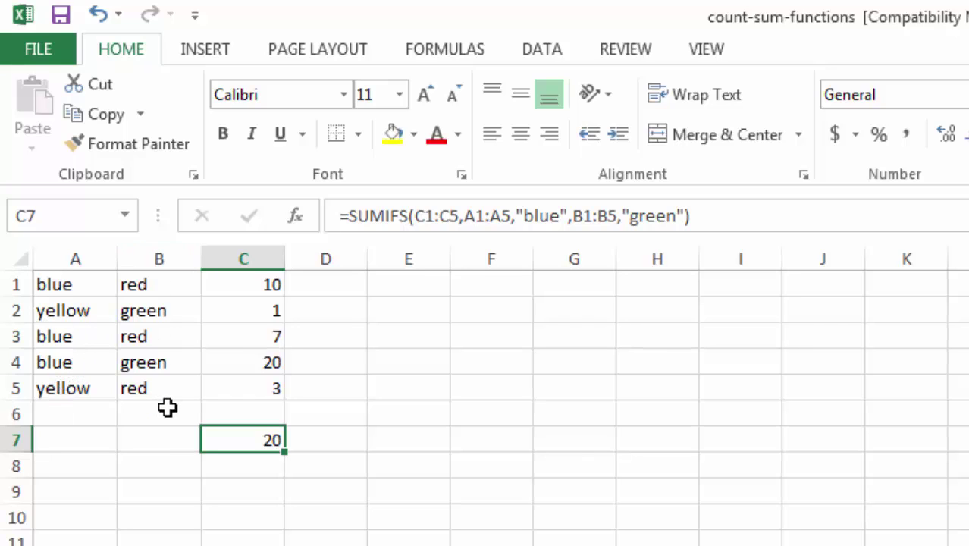
{"action": "left_click", "coordinate": [50, 364]}
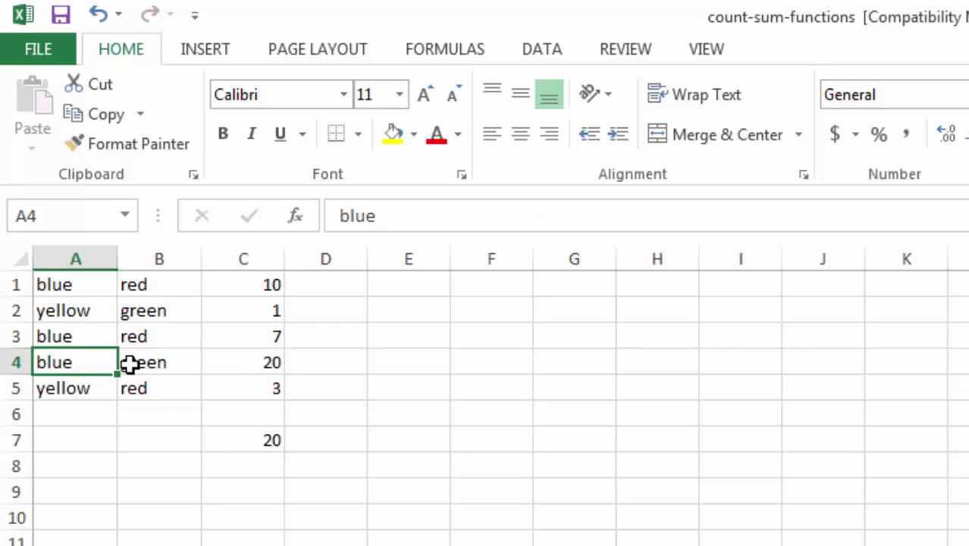
{"action": "left_click_drag", "start_coordinate": [130, 363], "coordinate": [272, 367]}
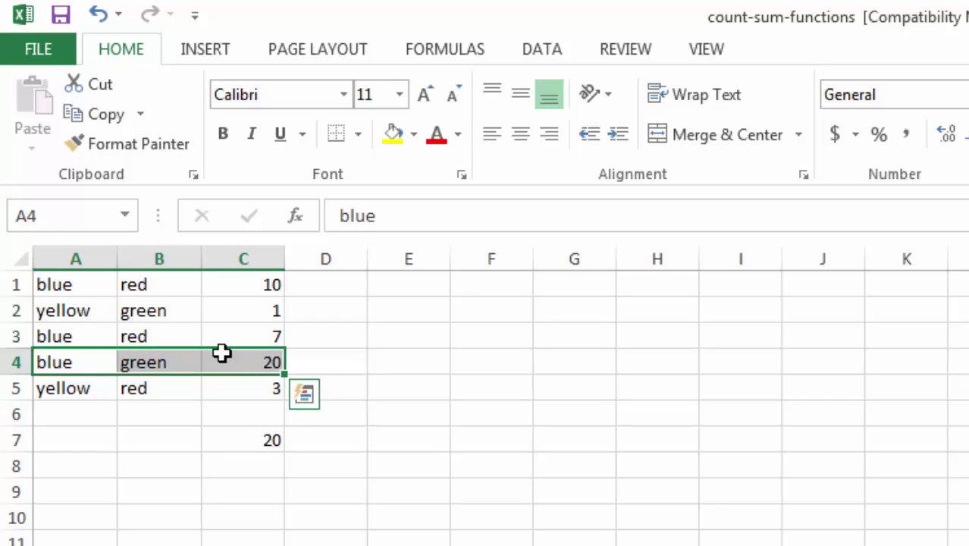
{"action": "left_click", "coordinate": [361, 458]}
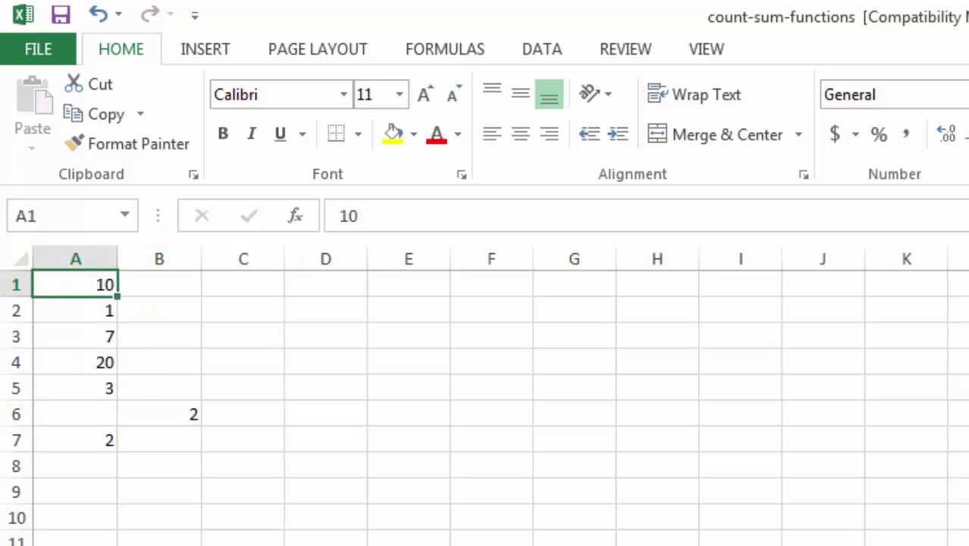
{"action": "left_click", "coordinate": [105, 440]}
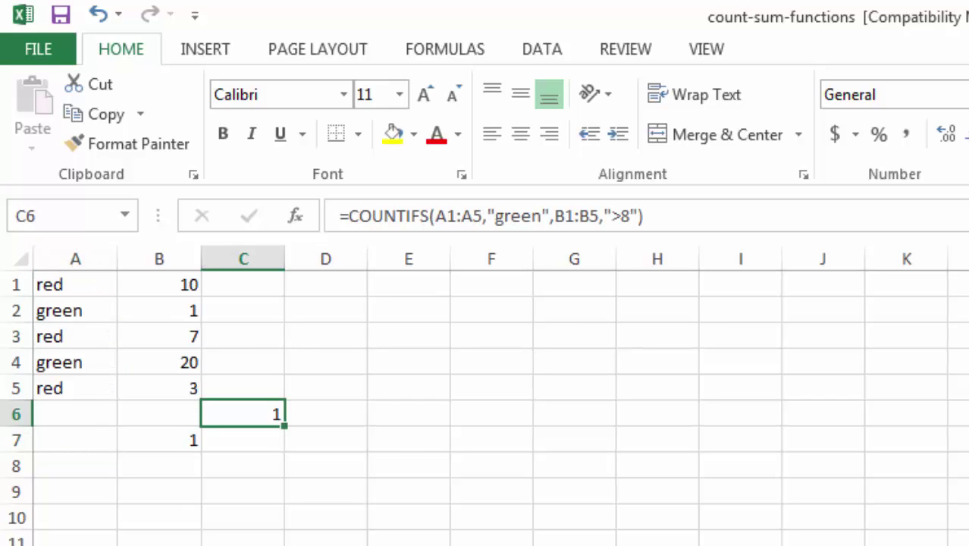